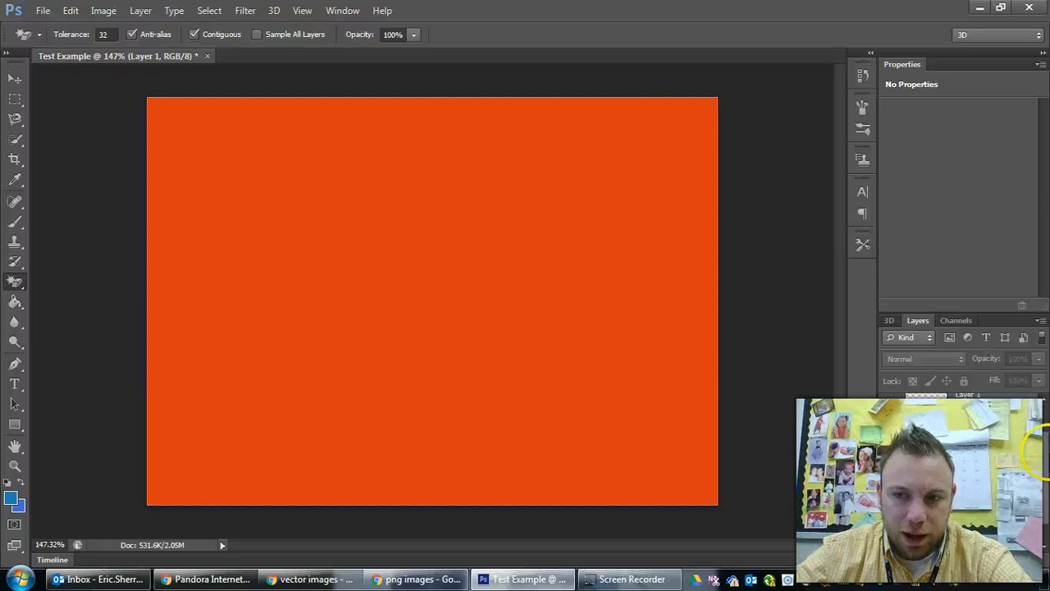
# Paste the copied picture of two cartoon characters above Layer 2, keeping the leaves layer hidden.
pyautogui.click(891, 409)
pyautogui.click(886, 442)
pyautogui.click(890, 412)
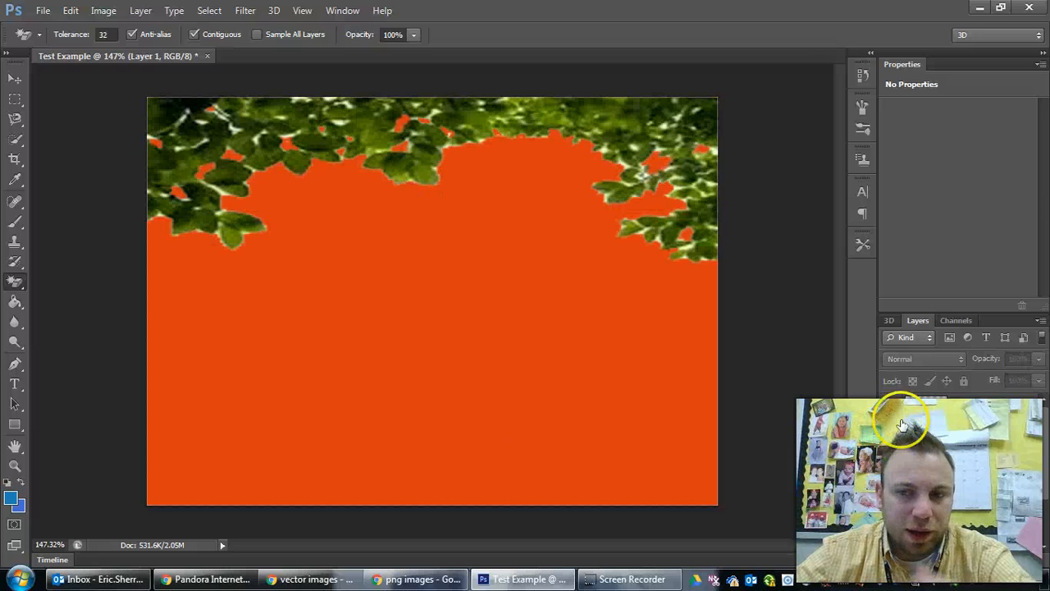
pyautogui.click(900, 441)
pyautogui.click(902, 417)
pyautogui.click(891, 413)
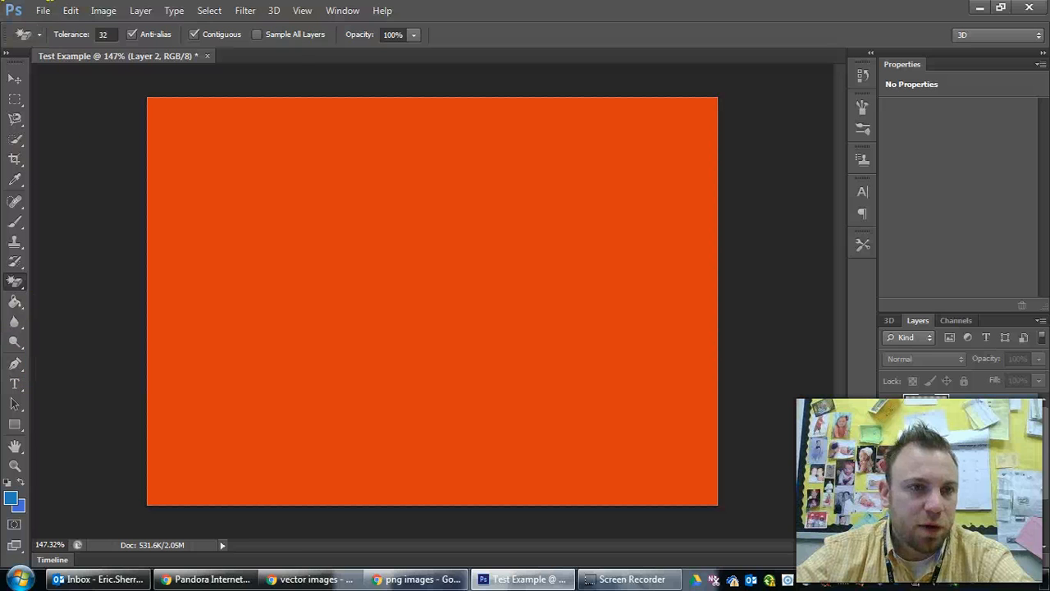
pyautogui.click(70, 9)
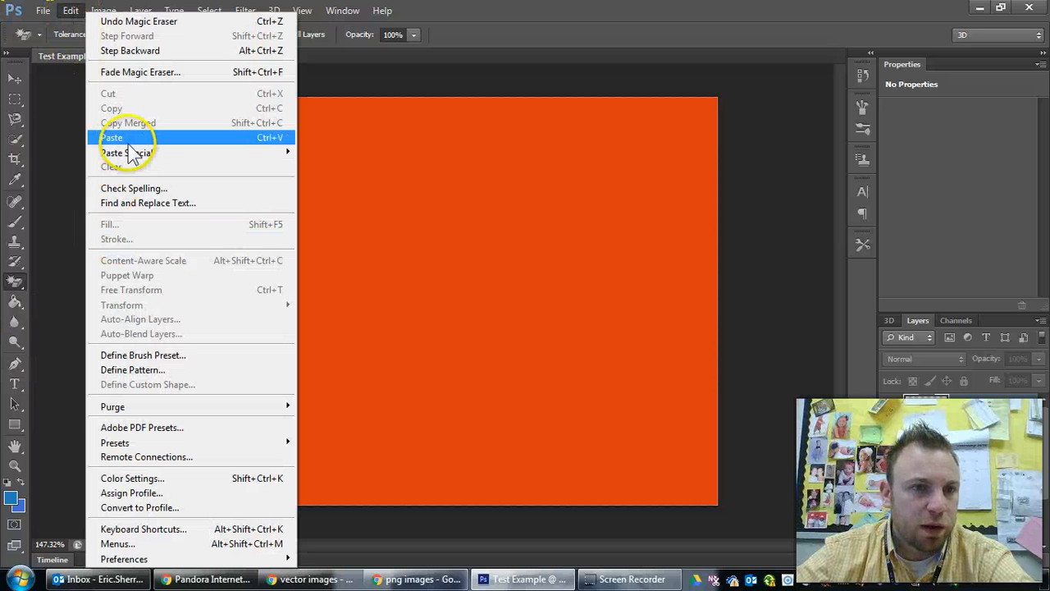
pyautogui.click(270, 140)
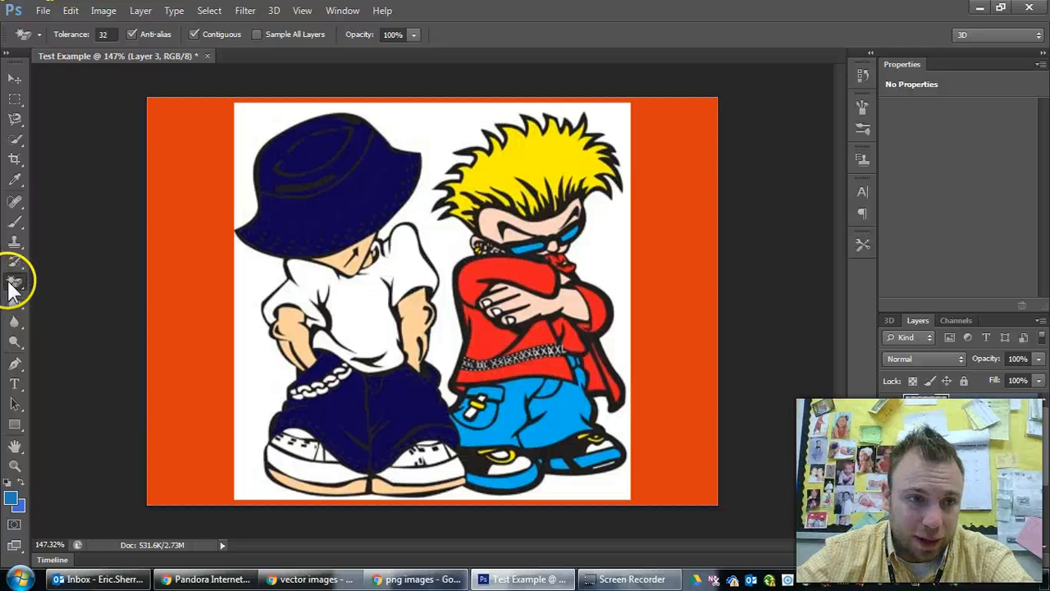
# Erase the white background around the two cartoon characters with the Magic Eraser tool.
pyautogui.rightClick(15, 281)
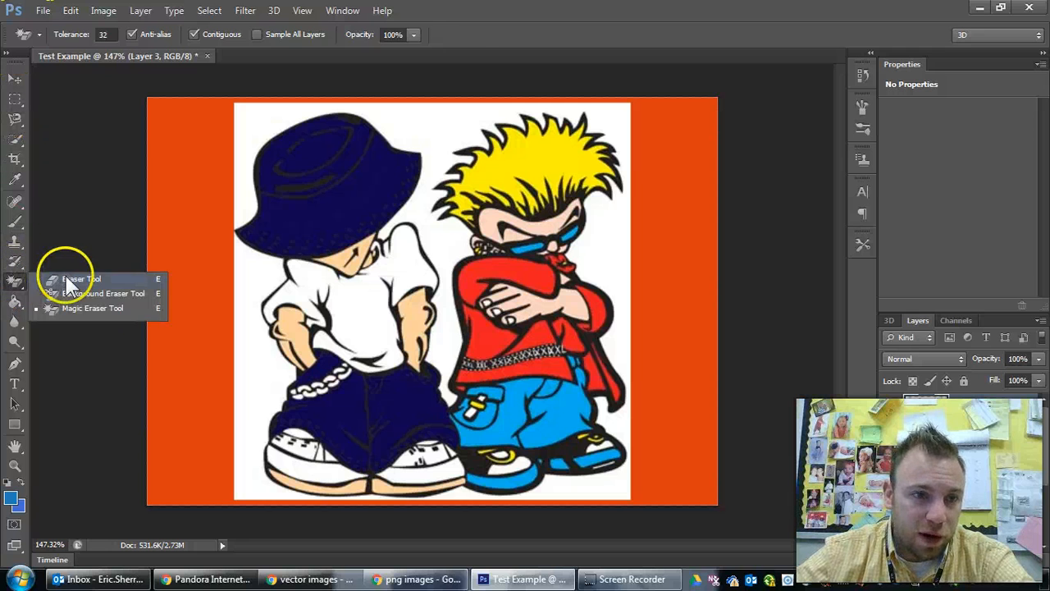
pyautogui.click(66, 273)
pyautogui.rightClick(15, 287)
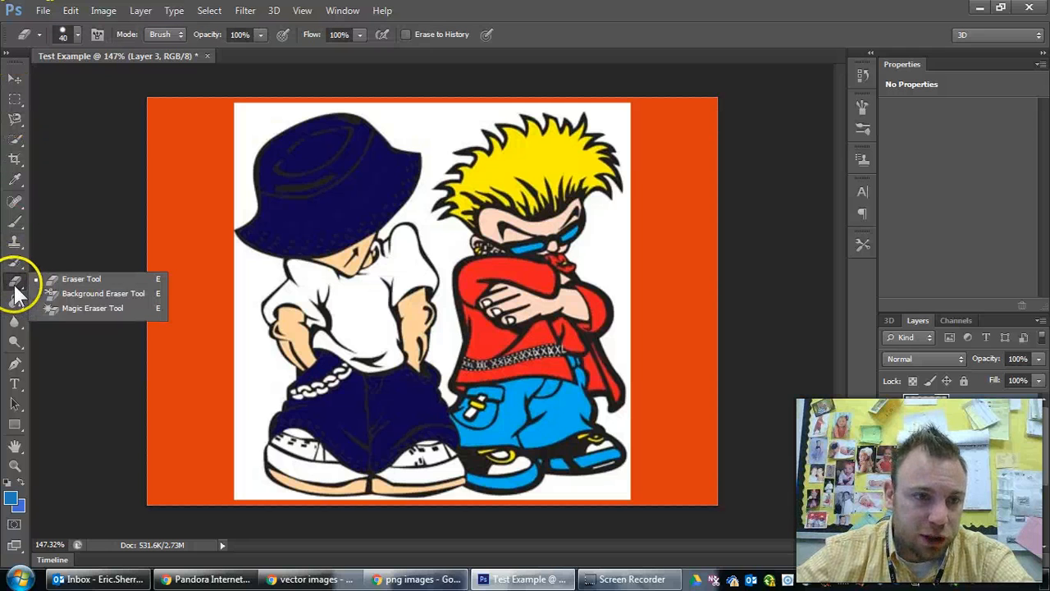
pyautogui.click(75, 309)
pyautogui.click(280, 105)
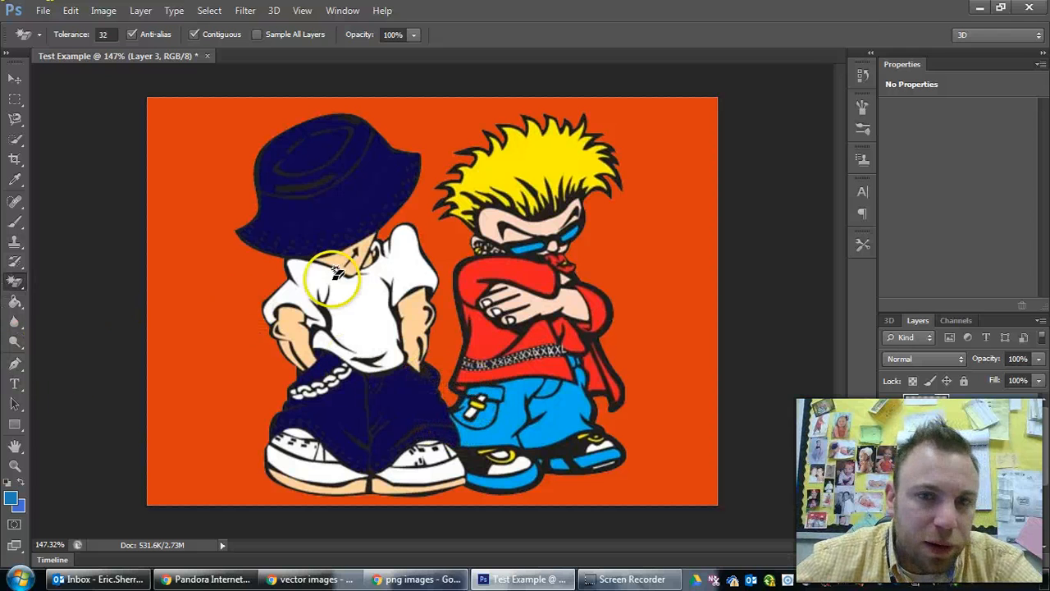
# Erase the yellow fill of the right character's spiky hair with the Magic Eraser.
pyautogui.click(552, 157)
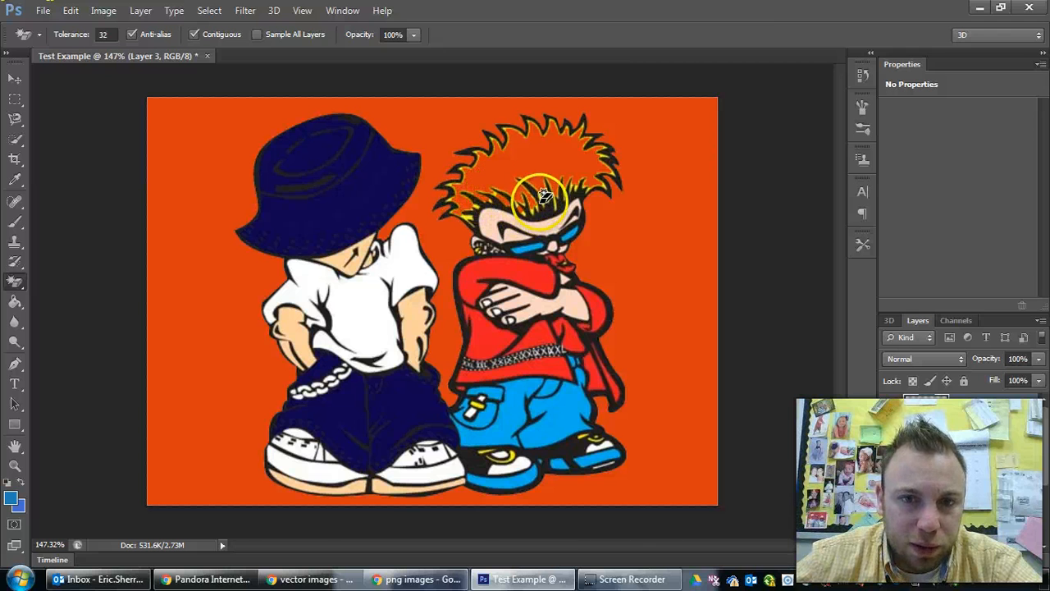
pyautogui.scroll(2, 534, 181)
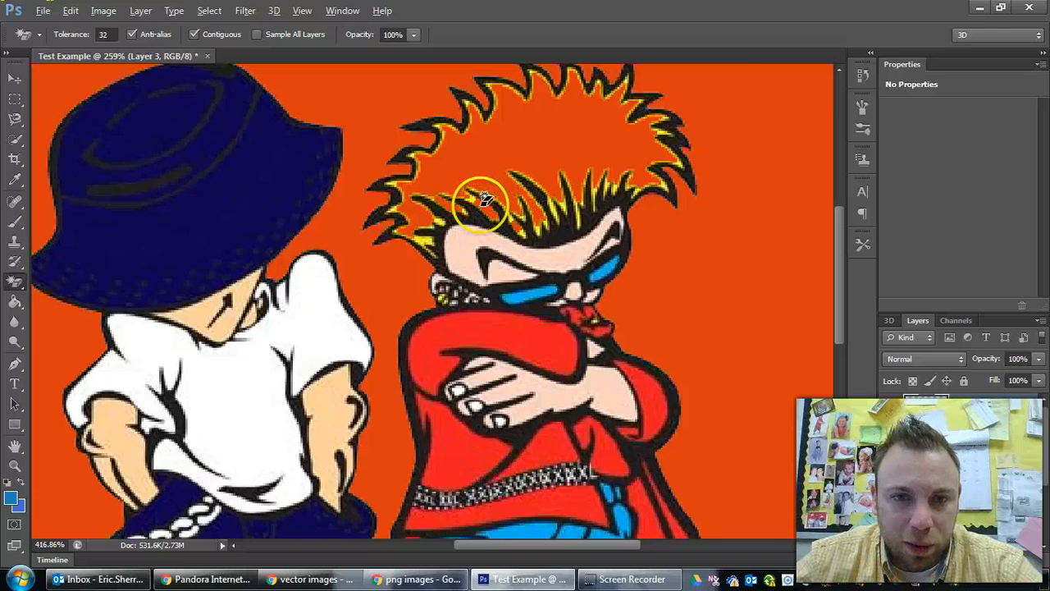
pyautogui.scroll(3, 492, 189)
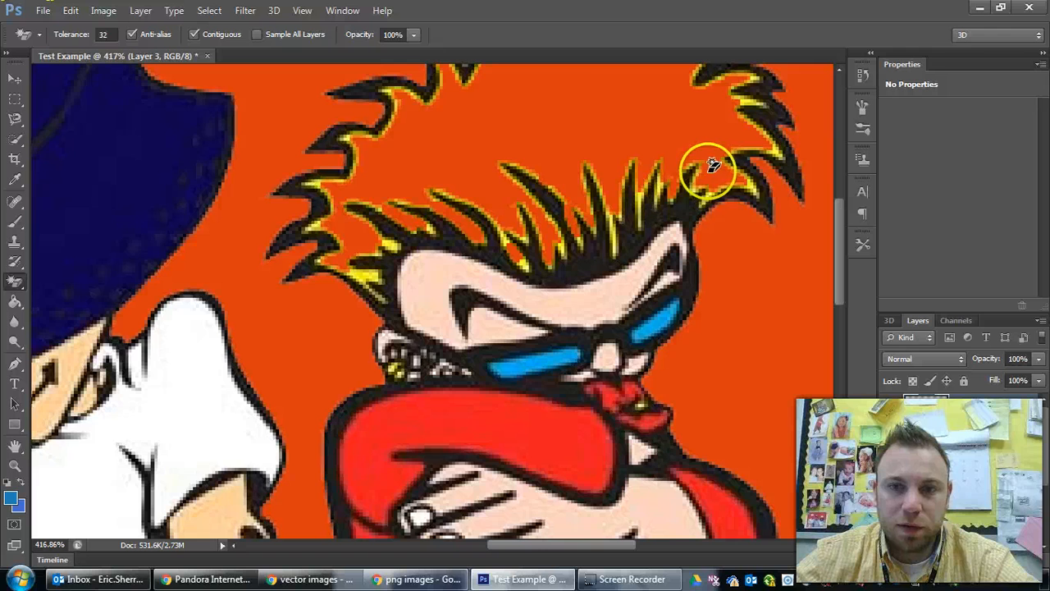
pyautogui.scroll(8, 758, 105)
pyautogui.scroll(-9, 501, 247)
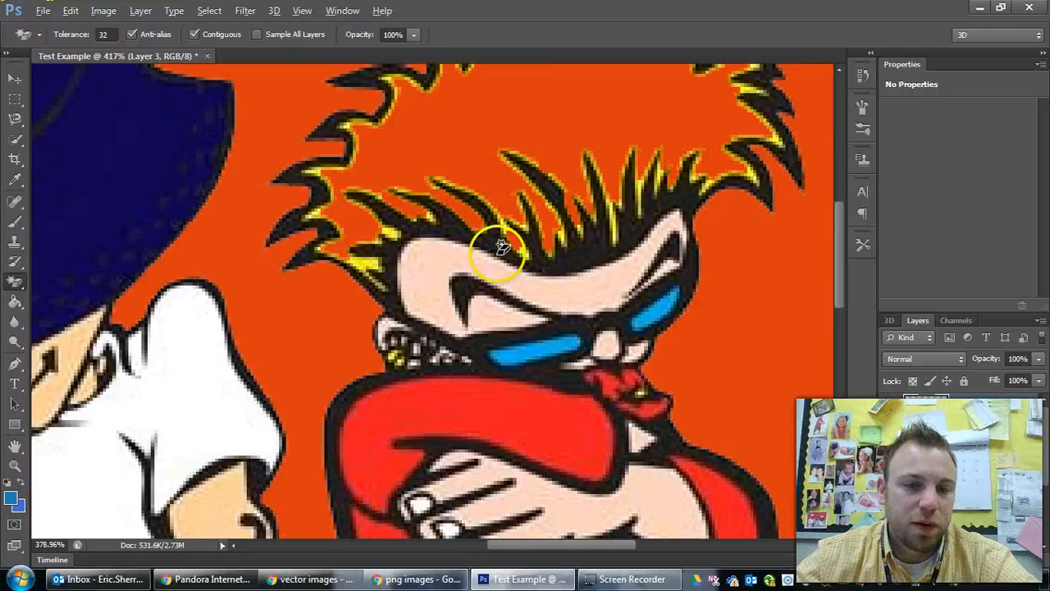
pyautogui.scroll(-10, 501, 247)
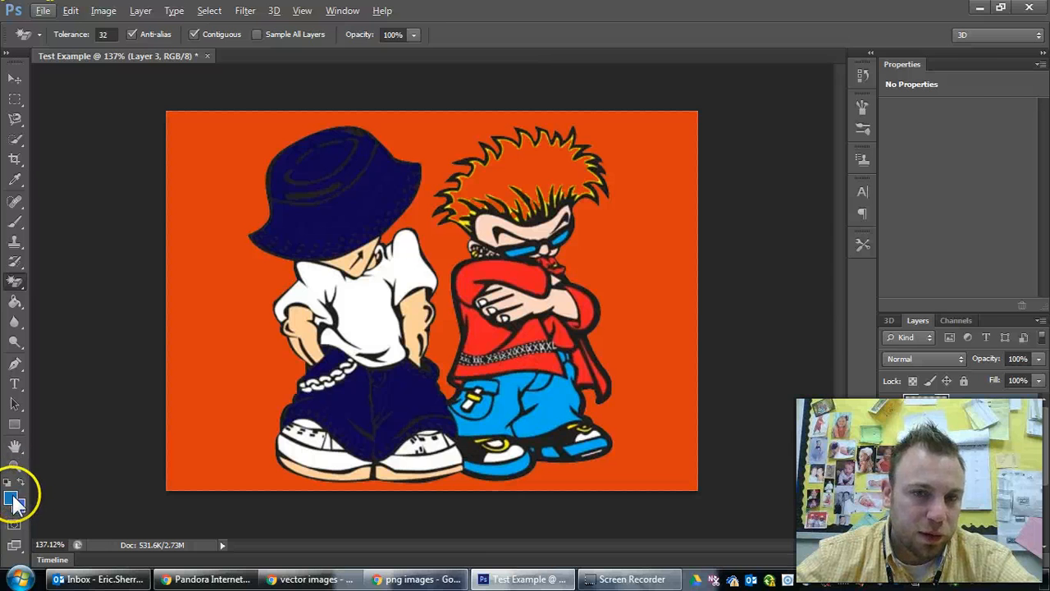
# Set the foreground colour to bright red and fill the right character's erased hair area with the Paint Bucket.
pyautogui.click(12, 497)
pyautogui.moveTo(769, 203)
pyautogui.mouseDown()
pyautogui.moveTo(769, 297)
pyautogui.moveTo(775, 100)
pyautogui.moveTo(752, 101)
pyautogui.mouseUp()
pyautogui.click(880, 92)
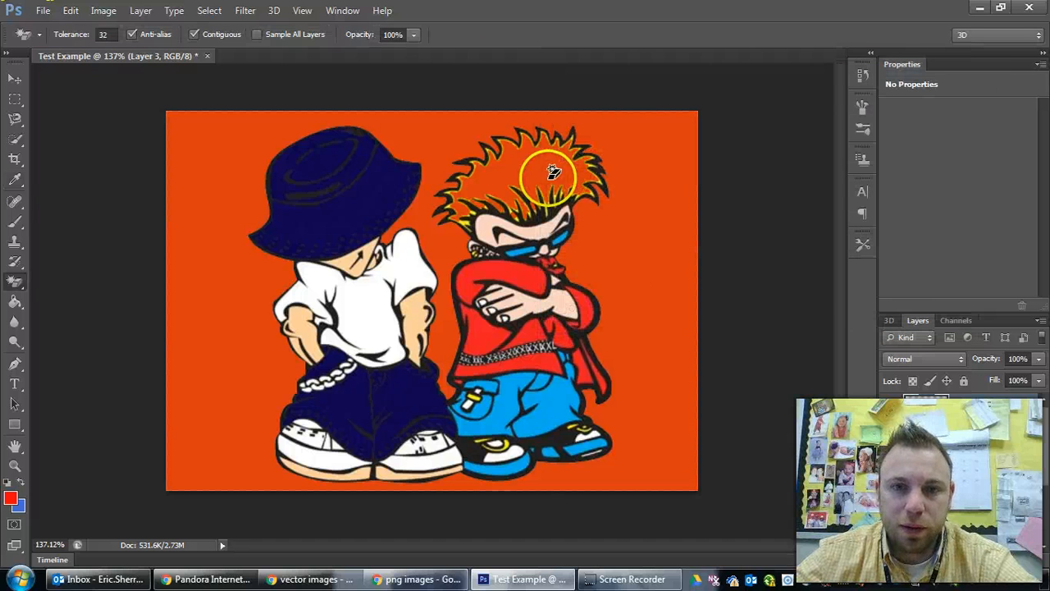
pyautogui.click(15, 301)
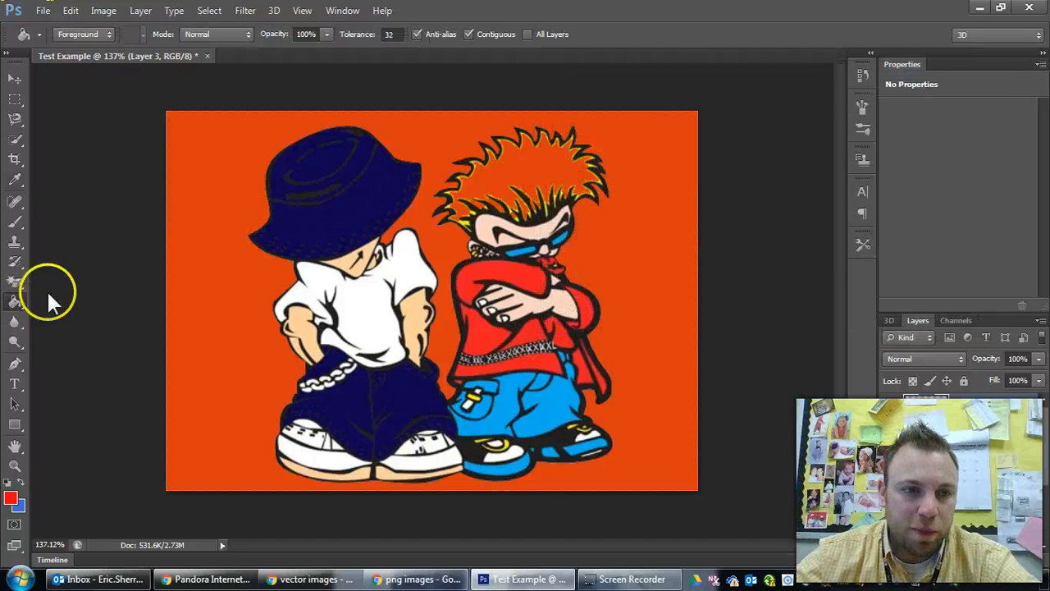
pyautogui.click(558, 168)
pyautogui.click(528, 170)
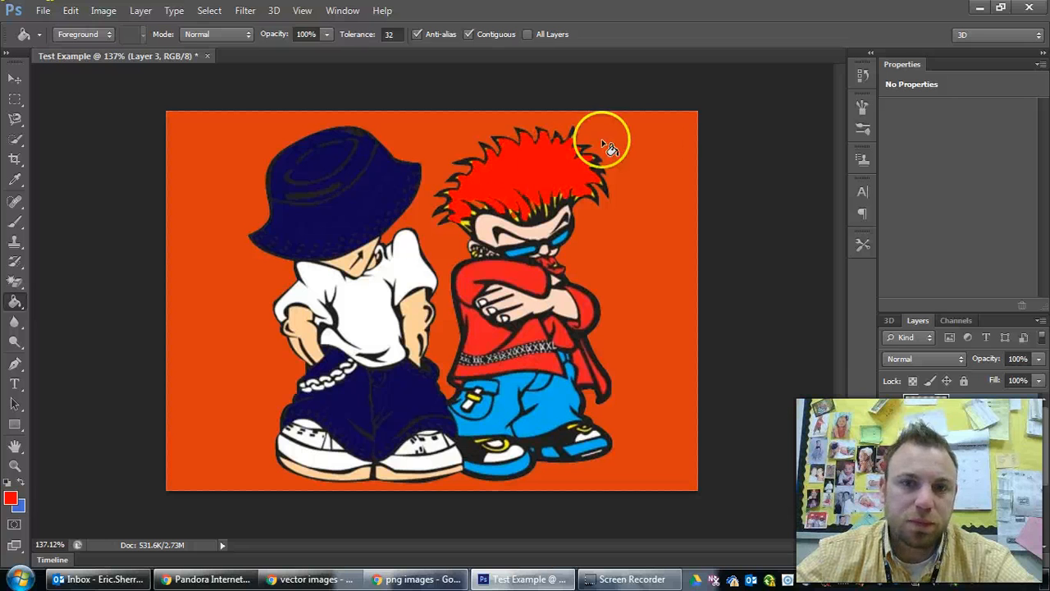
# Switch to the Brush tool and set its size to 23 px.
pyautogui.scroll(6, 521, 232)
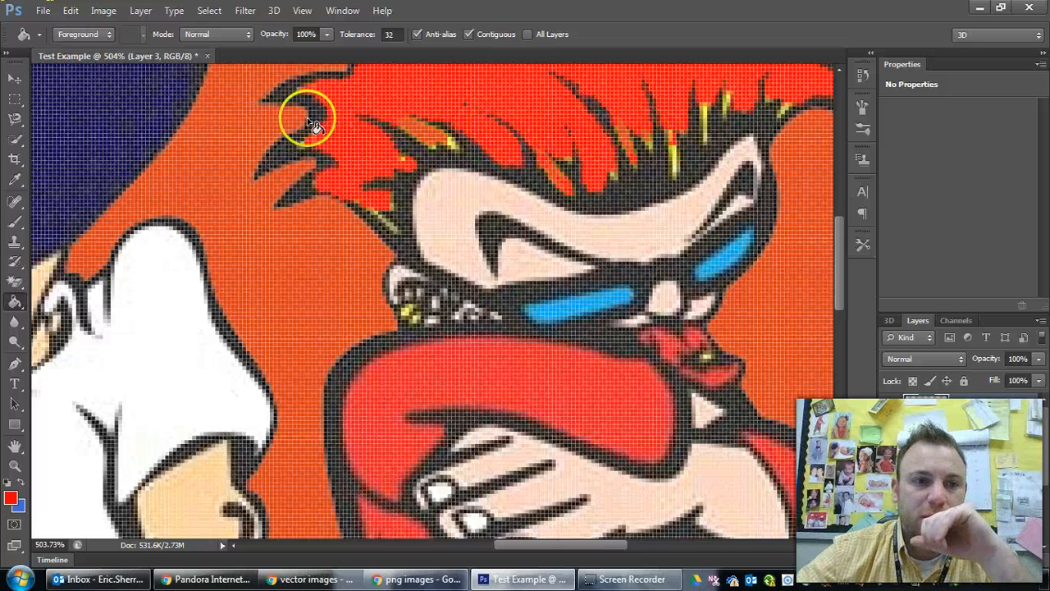
pyautogui.click(15, 221)
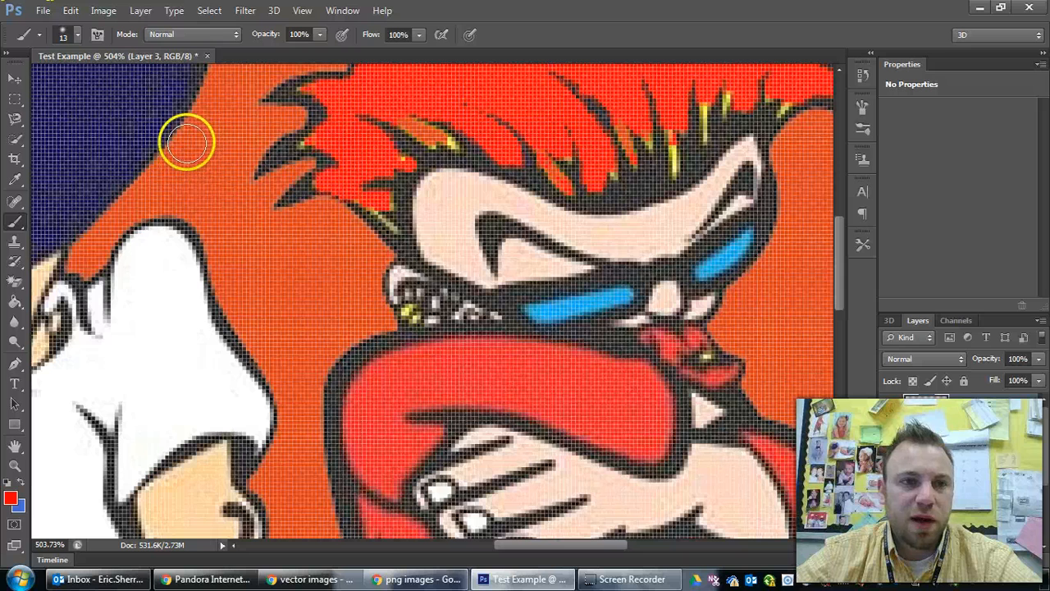
pyautogui.click(76, 35)
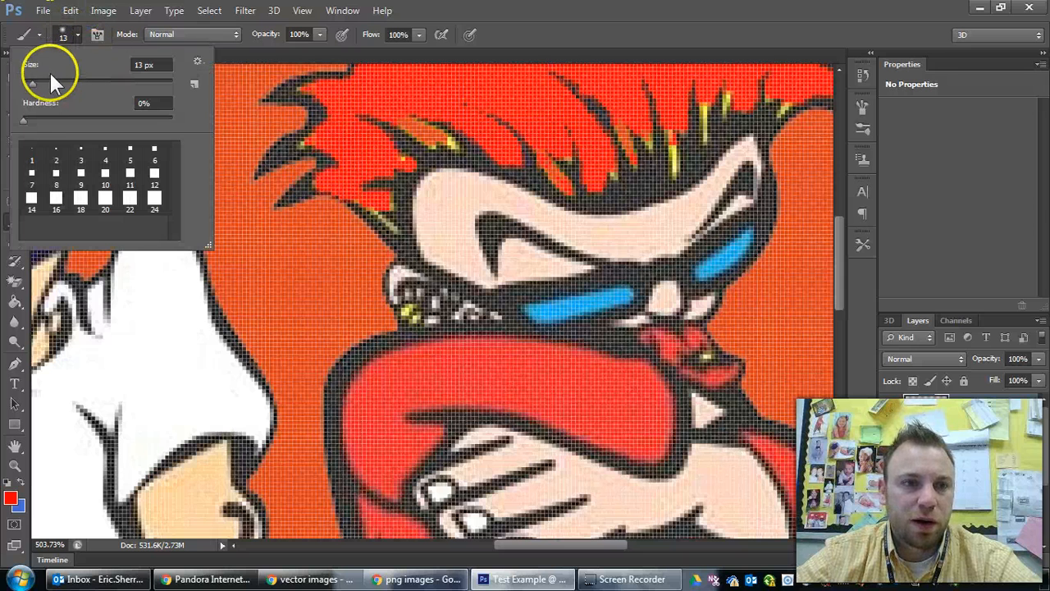
pyautogui.moveTo(34, 77); pyautogui.dragTo(30, 78)
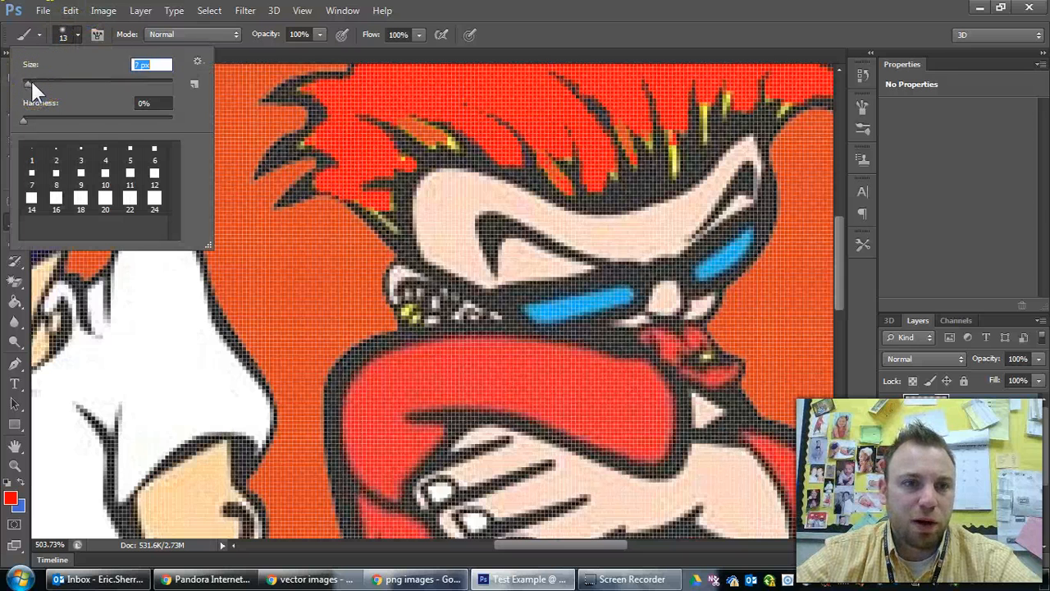
pyautogui.moveTo(36, 82); pyautogui.dragTo(83, 82)
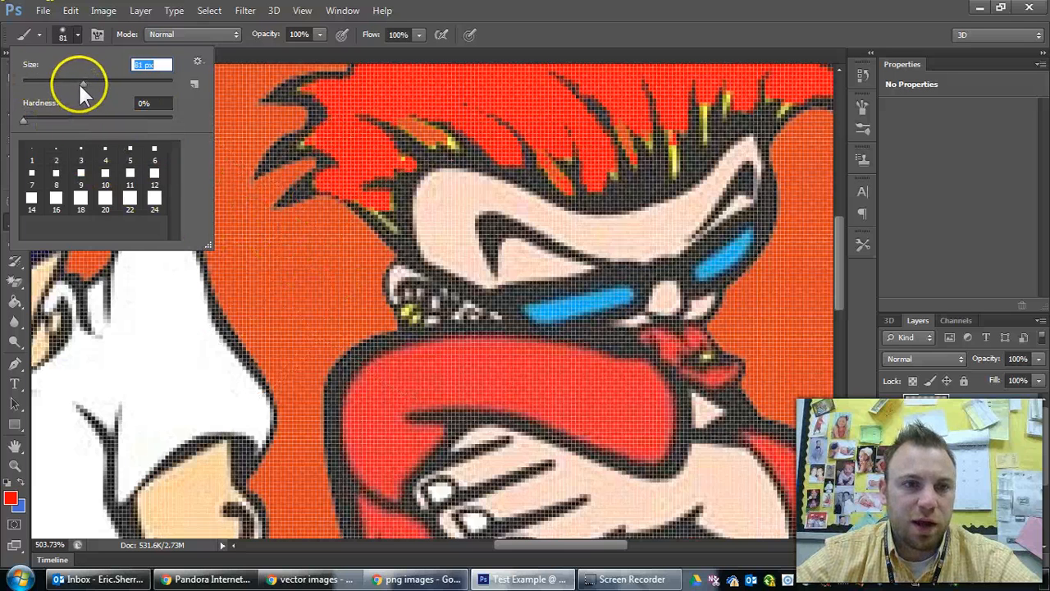
pyautogui.moveTo(116, 81); pyautogui.dragTo(64, 82)
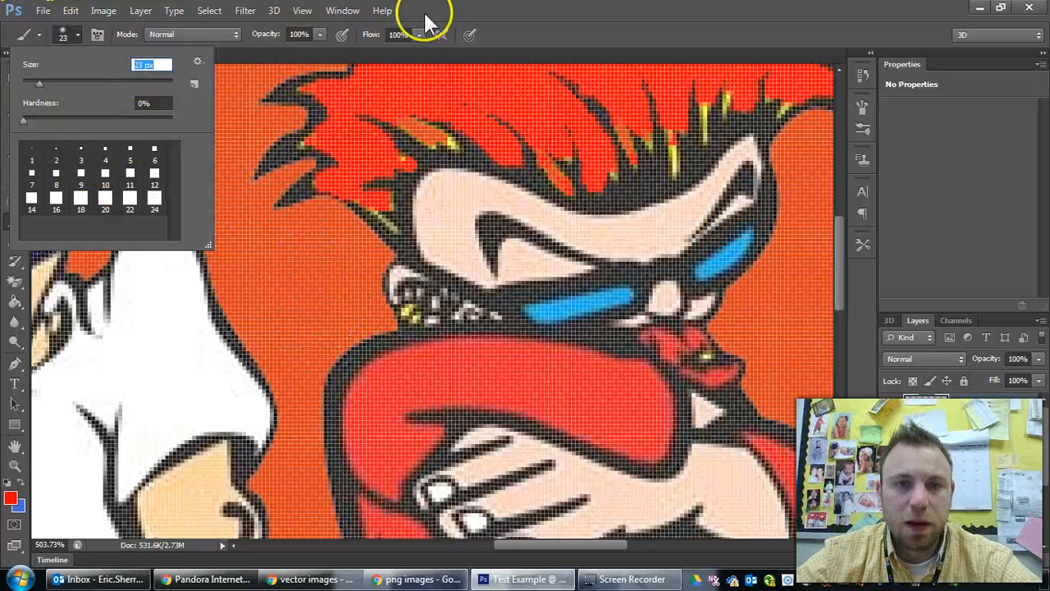
pyautogui.press('Return')
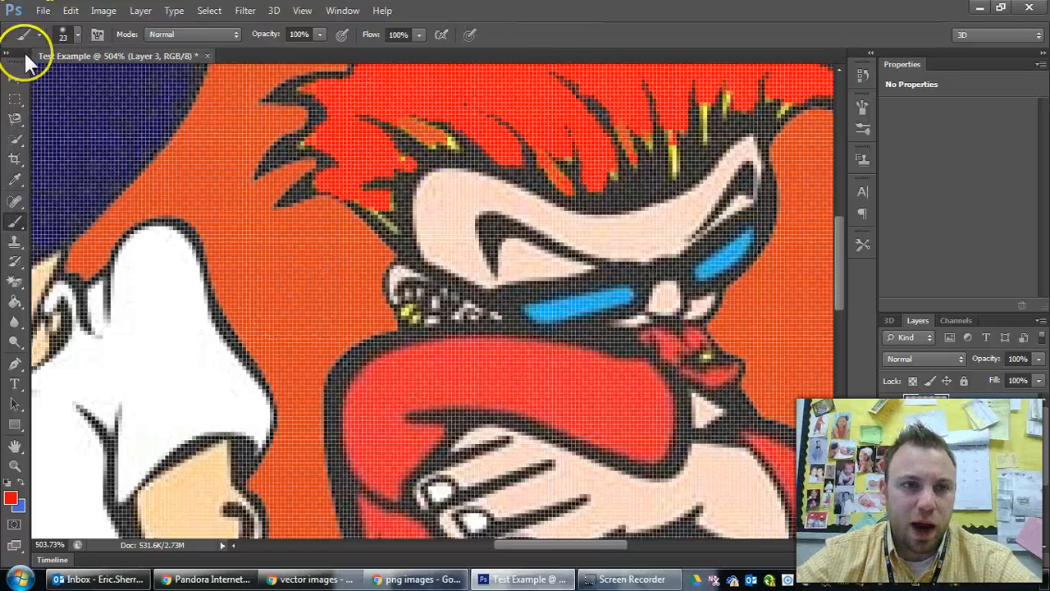
# Reduce the brush size to 1 px for pixel-level touch-ups.
pyautogui.click(72, 36)
pyautogui.press('Return')
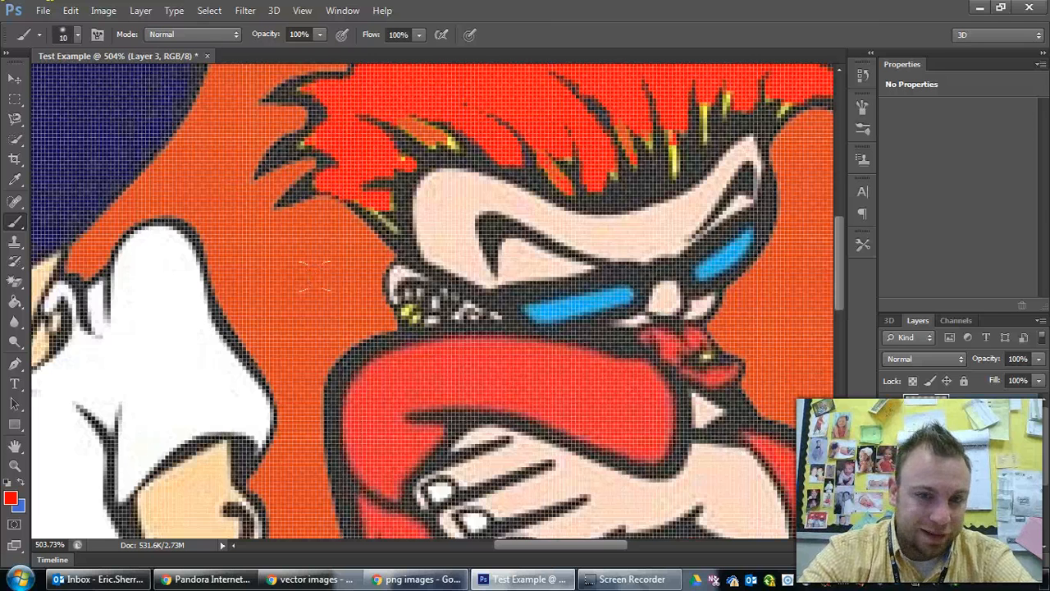
pyautogui.press('[')
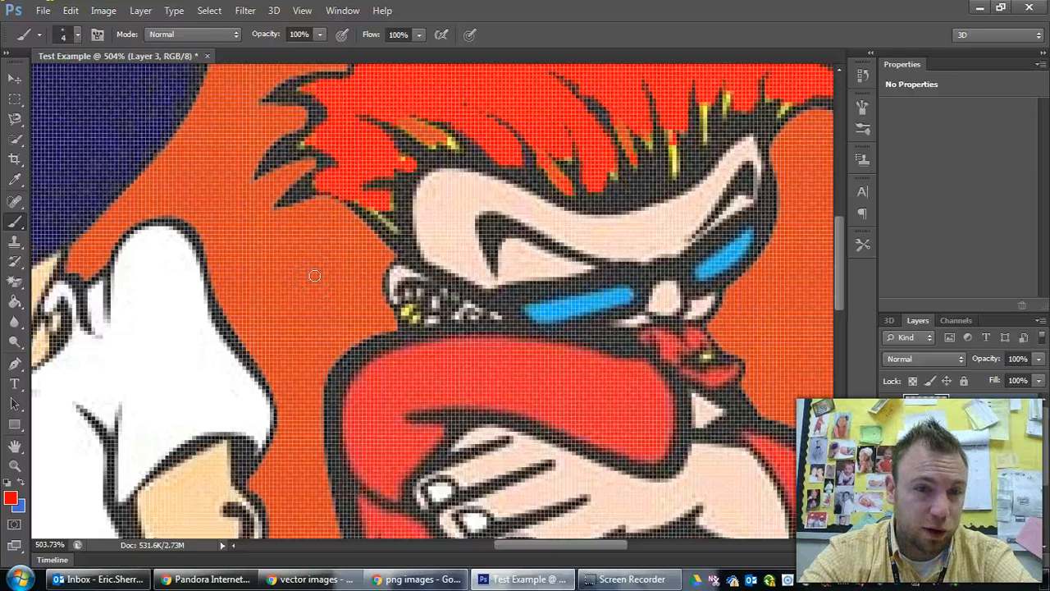
# Paint red over leftover yellow and orange pixels between the dark hair strands above the right character's forehead.
pyautogui.moveTo(350, 187)
pyautogui.mouseDown()
pyautogui.moveTo(388, 127)
pyautogui.moveTo(403, 139)
pyautogui.moveTo(422, 115)
pyautogui.moveTo(441, 131)
pyautogui.mouseUp()
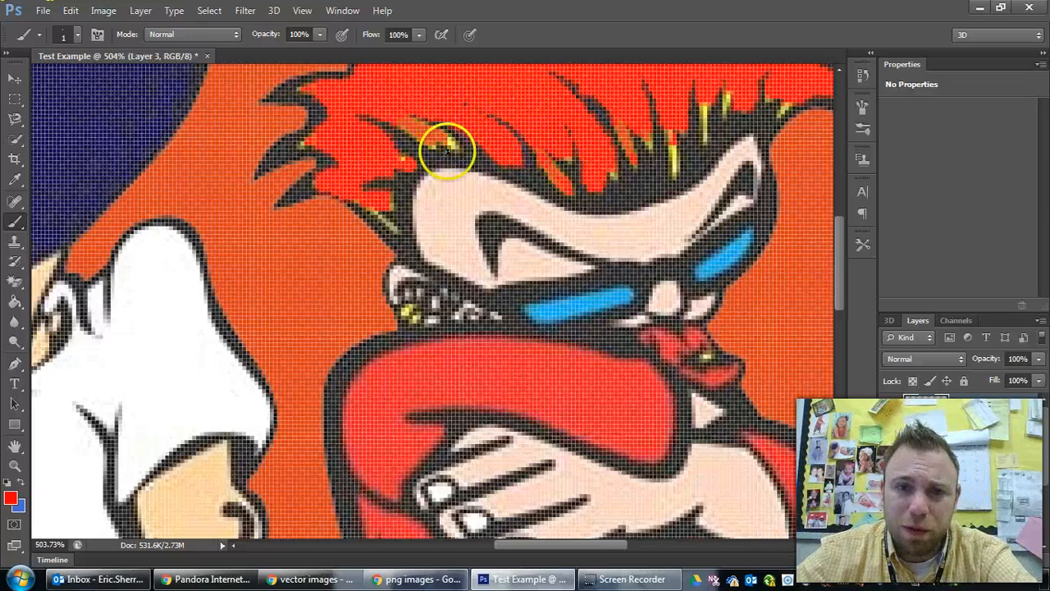
pyautogui.scroll(5, 452, 148)
pyautogui.scroll(4, 450, 140)
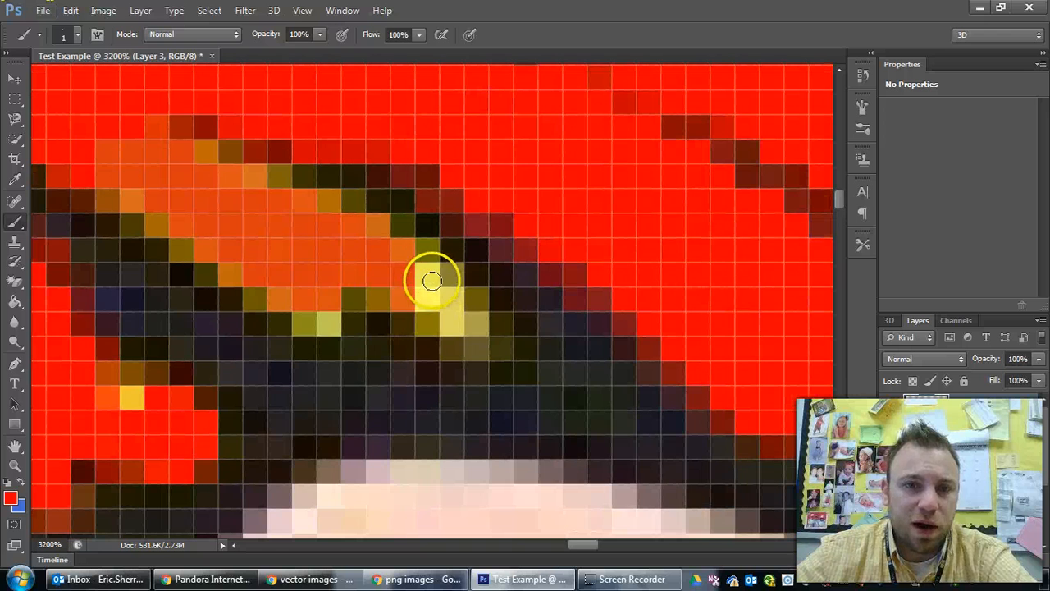
pyautogui.moveTo(431, 272); pyautogui.dragTo(327, 203)
pyautogui.moveTo(434, 304)
pyautogui.mouseDown()
pyautogui.moveTo(469, 312)
pyautogui.moveTo(439, 310)
pyautogui.moveTo(412, 291)
pyautogui.moveTo(331, 289)
pyautogui.moveTo(319, 312)
pyautogui.moveTo(250, 268)
pyautogui.mouseUp()
pyautogui.click(453, 312)
pyautogui.click(452, 312)
pyautogui.moveTo(136, 394)
pyautogui.mouseDown()
pyautogui.moveTo(89, 411)
pyautogui.moveTo(106, 400)
pyautogui.mouseUp()
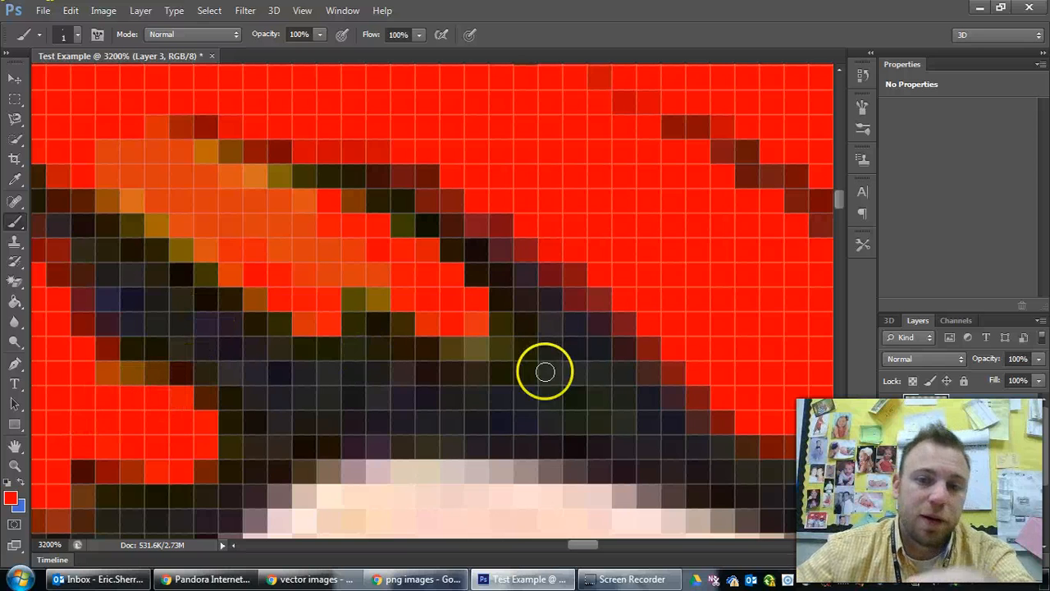
pyautogui.scroll(-3, 611, 358)
pyautogui.scroll(-2, 525, 332)
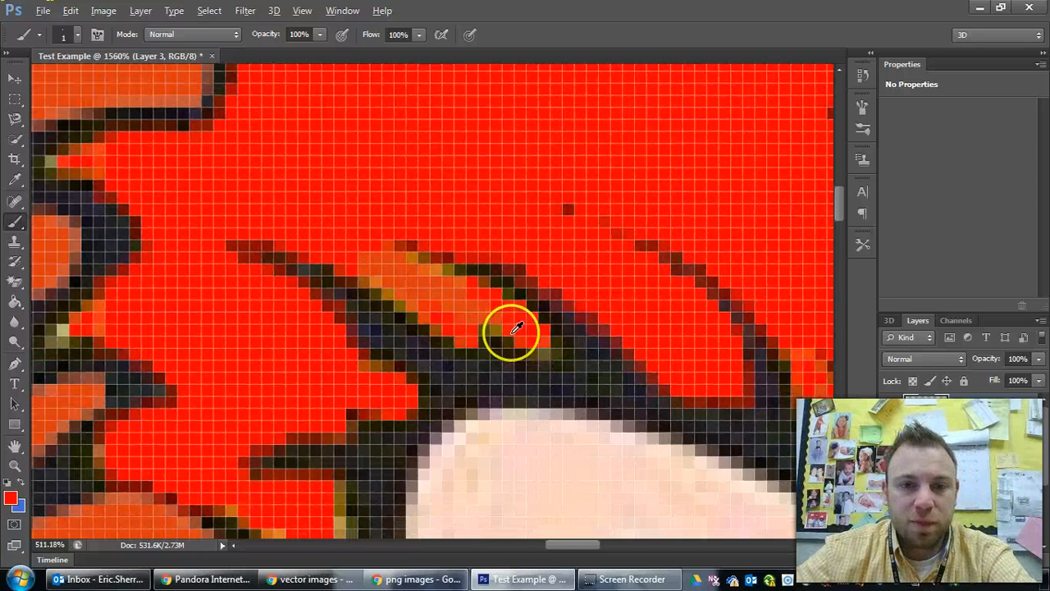
pyautogui.scroll(-5, 561, 324)
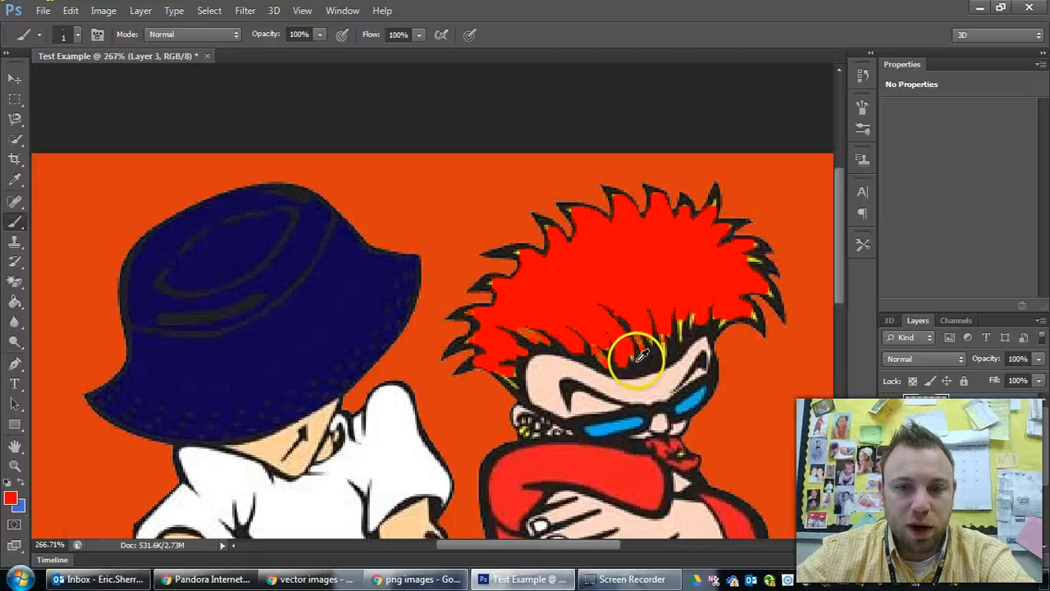
# Try a 7 px brush over the dark hair strands, undo the strokes and return the brush to 1 px.
pyautogui.scroll(4, 378, 319)
pyautogui.scroll(4, 353, 337)
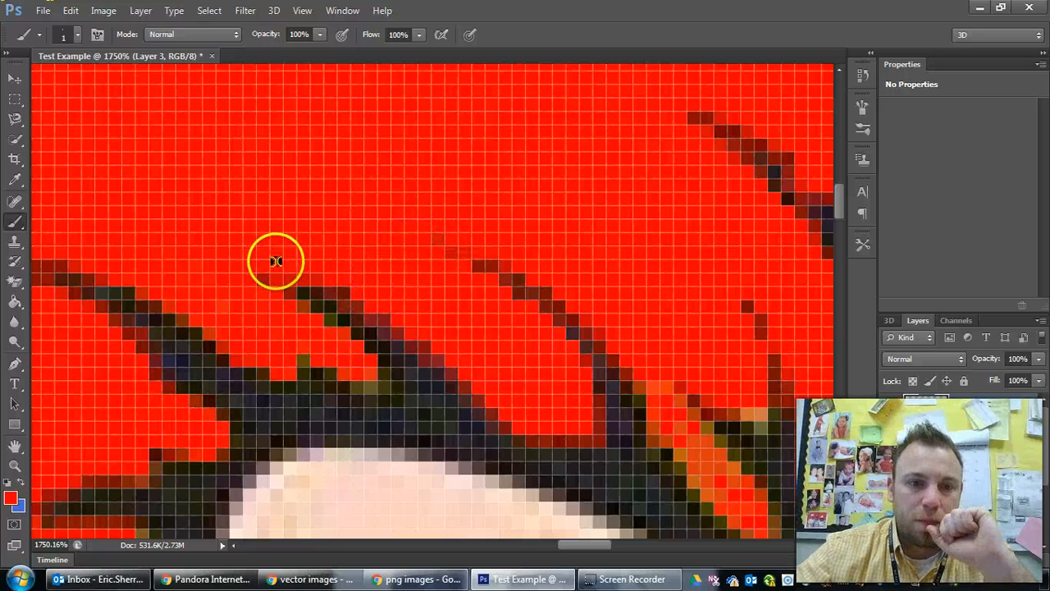
pyautogui.press(']')
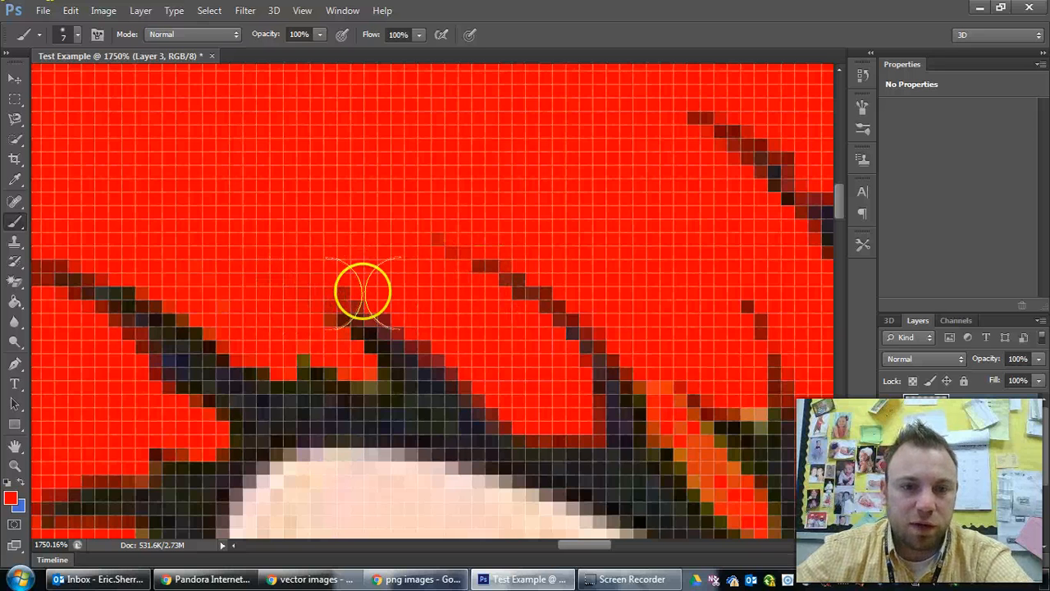
pyautogui.hotkey('ctrl', 'alt', 'z')
pyautogui.hotkey('ctrl', 'alt', 'z')
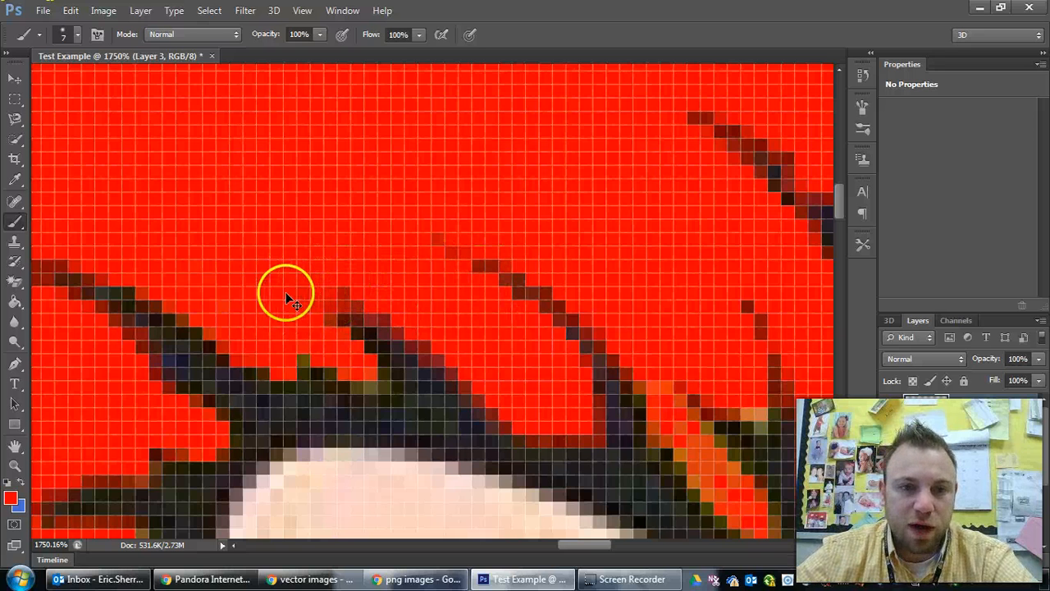
pyautogui.press('[')
pyautogui.press('[')
pyautogui.press('[')
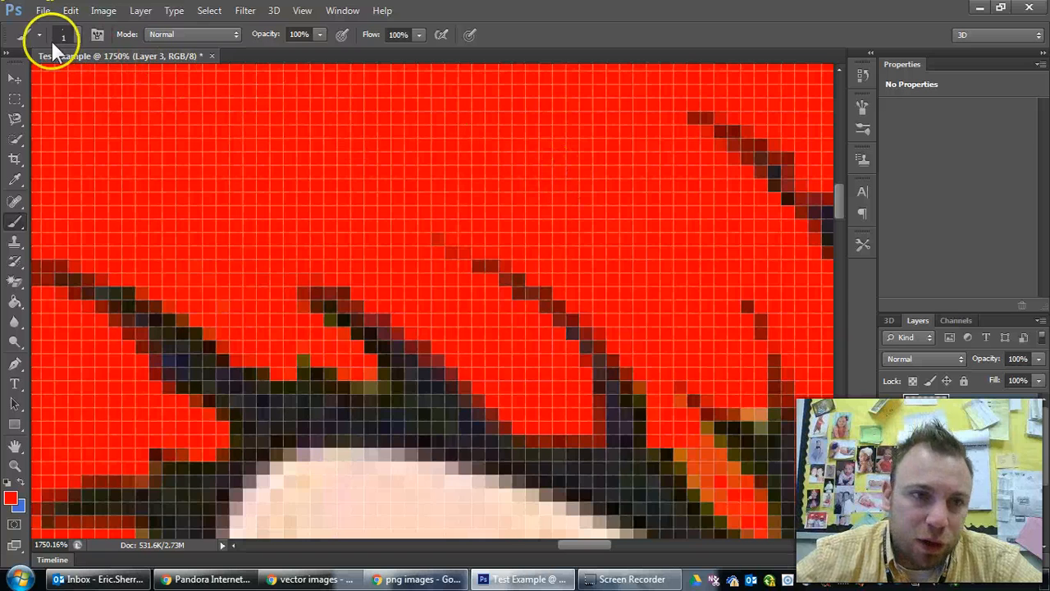
# Append the Square Brushes set to the current brush presets.
pyautogui.click(77, 34)
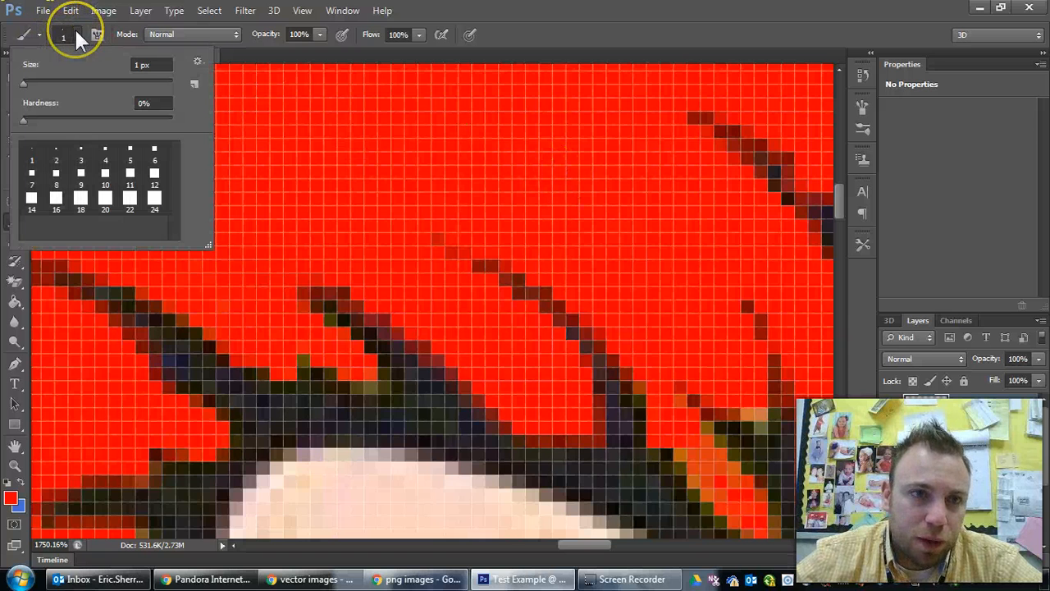
pyautogui.click(198, 62)
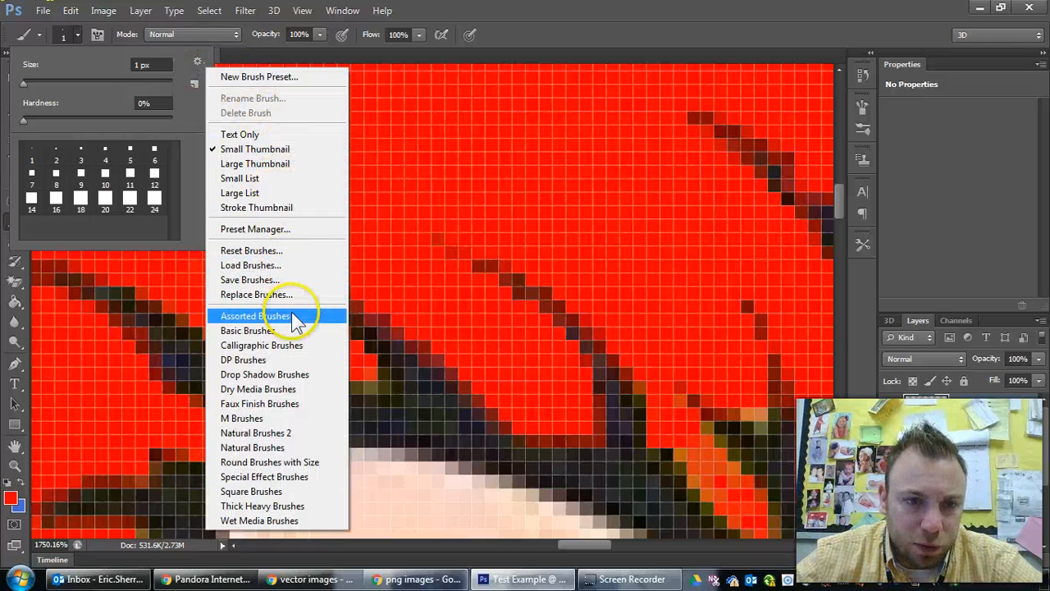
pyautogui.click(289, 492)
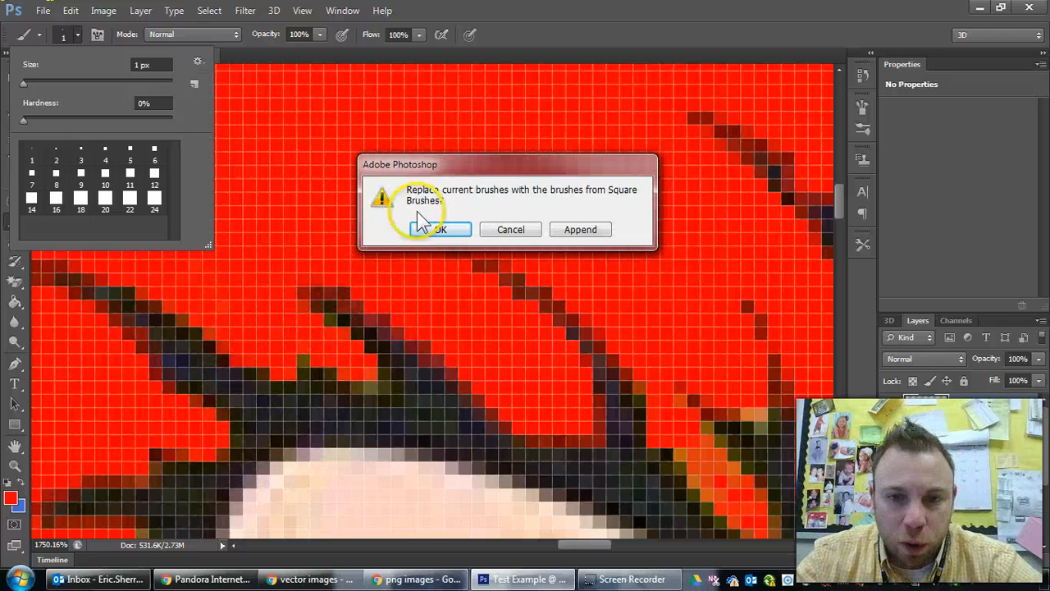
pyautogui.click(578, 233)
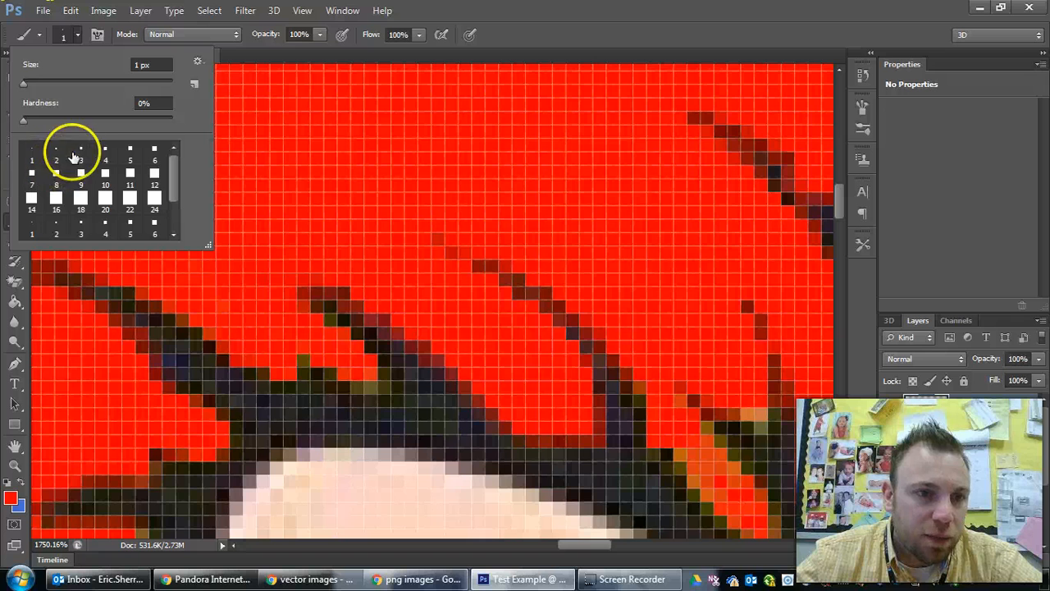
# Try the 4, 11, 10 and 24 px square brush presets over the canvas.
pyautogui.click(105, 151)
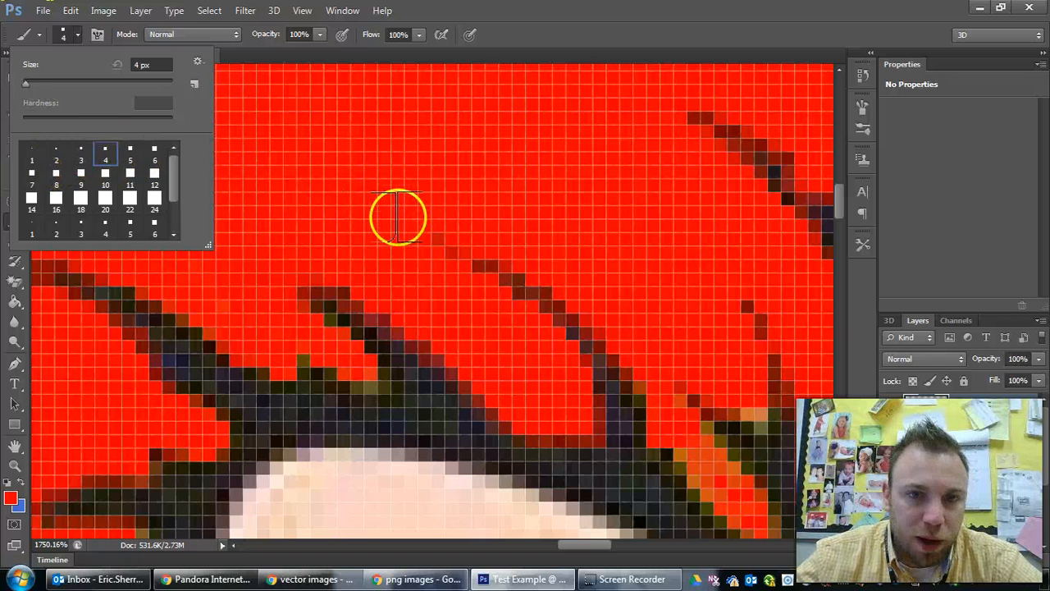
pyautogui.click(128, 174)
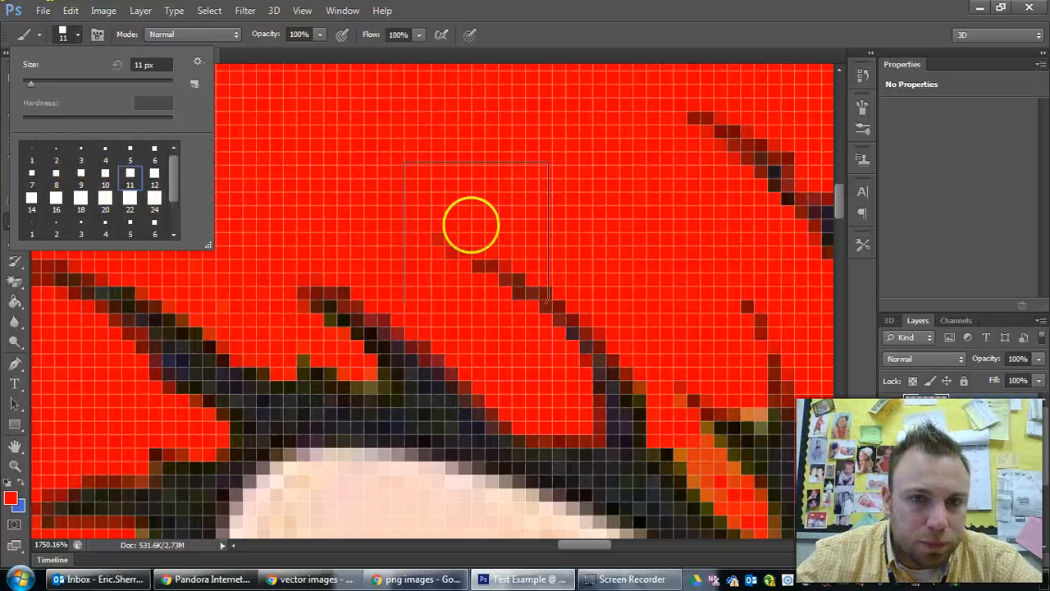
pyautogui.click(105, 175)
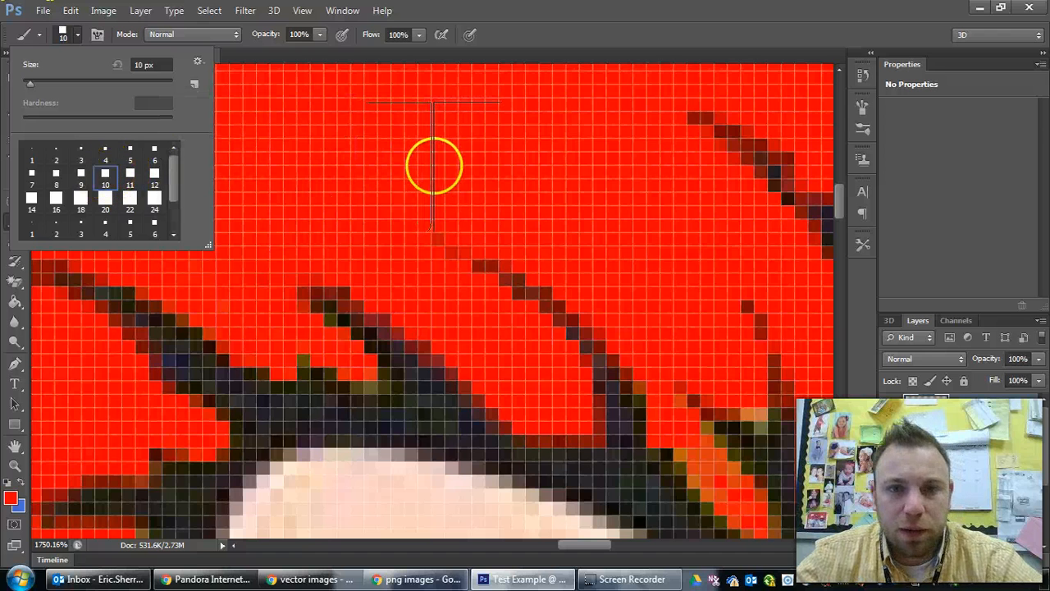
pyautogui.click(153, 198)
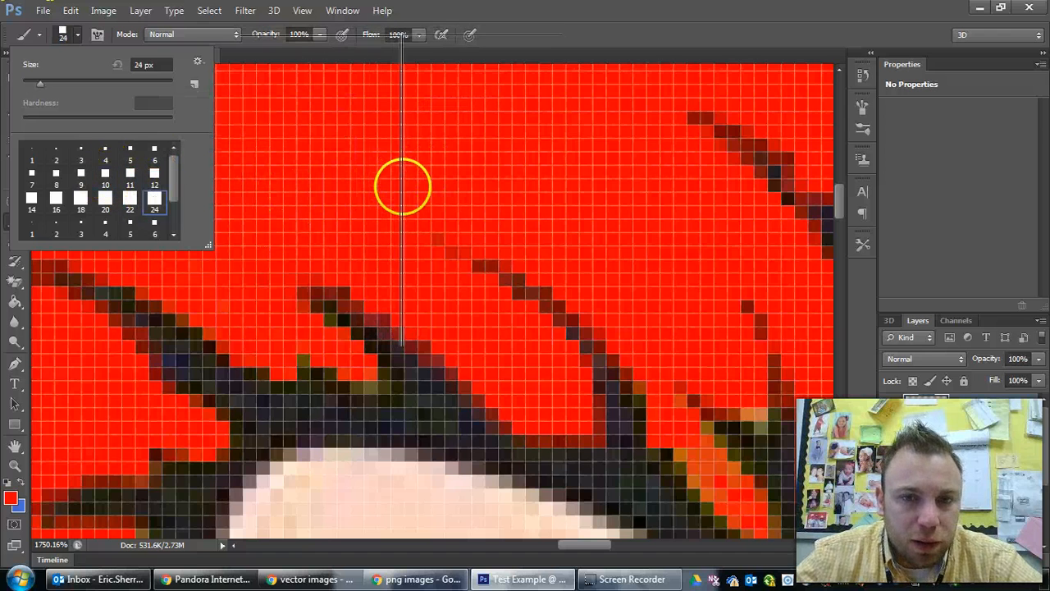
# Choose the 16 px square brush preset and shrink the brush to 1 px.
pyautogui.click(56, 201)
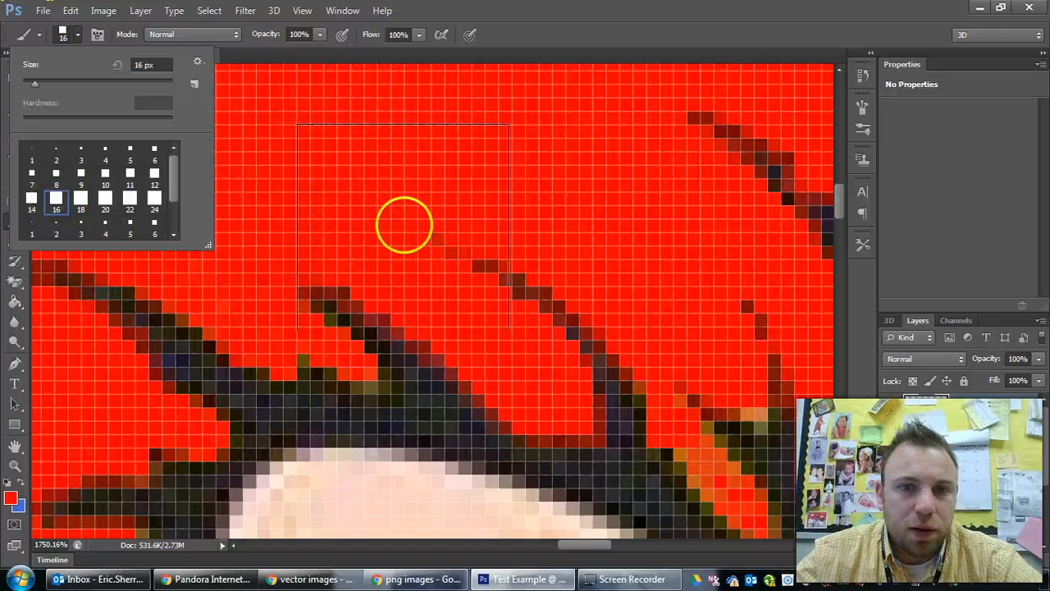
pyautogui.click(411, 224)
pyautogui.press('[')
pyautogui.press('[')
pyautogui.press('[')
pyautogui.press('[')
pyautogui.press('[')
pyautogui.press('[')
pyautogui.press('[')
pyautogui.press('[')
pyautogui.press('[')
pyautogui.press('[')
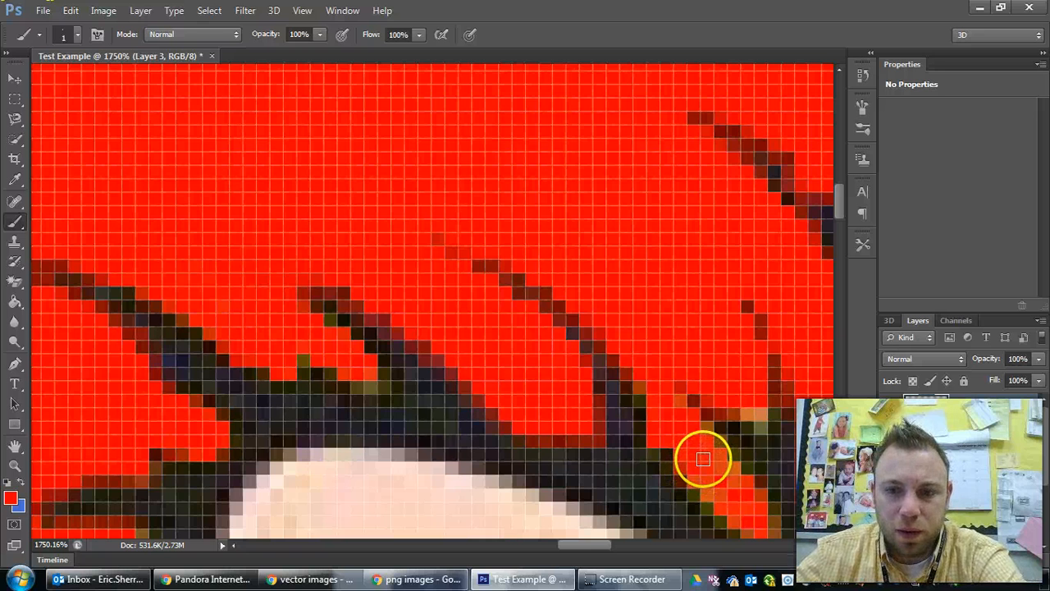
# Examine the recoloured hair up close and at full view for leftover yellow between the dark strands.
pyautogui.scroll(2, 703, 446)
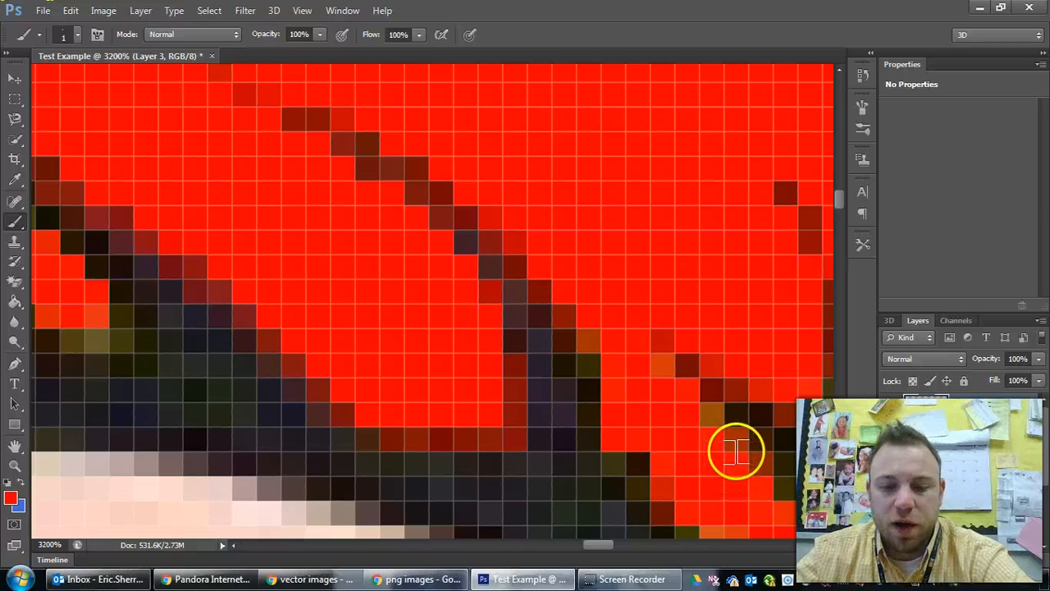
pyautogui.scroll(-3, 734, 443)
pyautogui.scroll(-5, 529, 326)
pyautogui.scroll(-1, 612, 298)
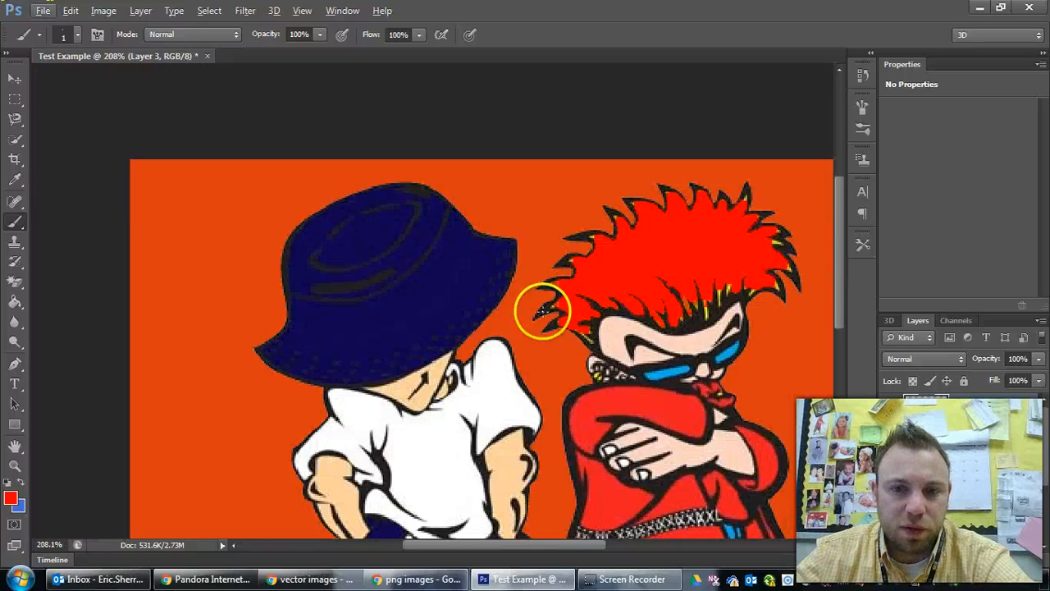
pyautogui.scroll(3, 745, 298)
pyautogui.scroll(2, 742, 286)
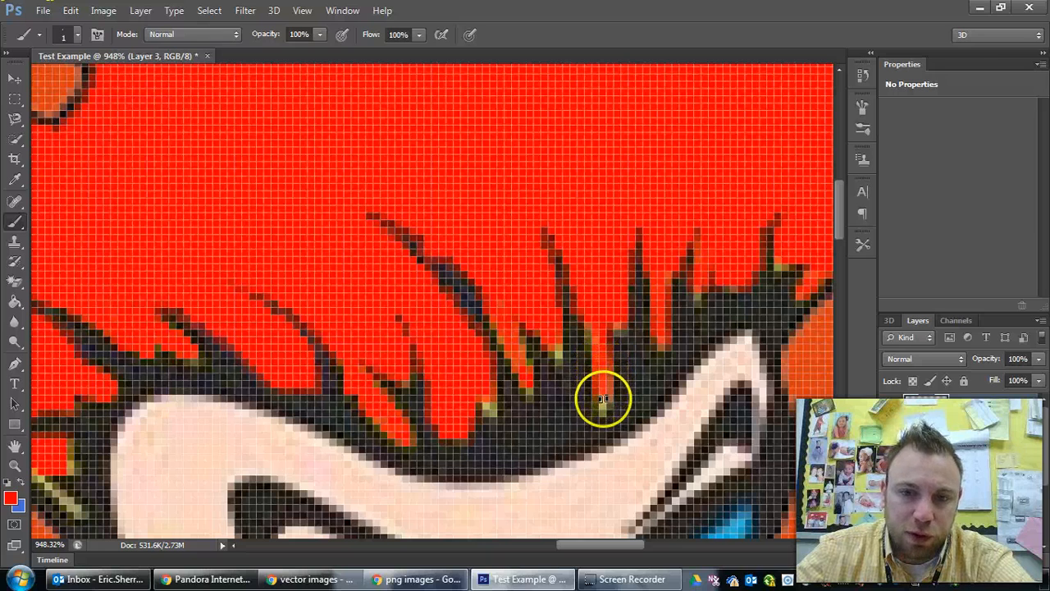
pyautogui.scroll(-3, 726, 297)
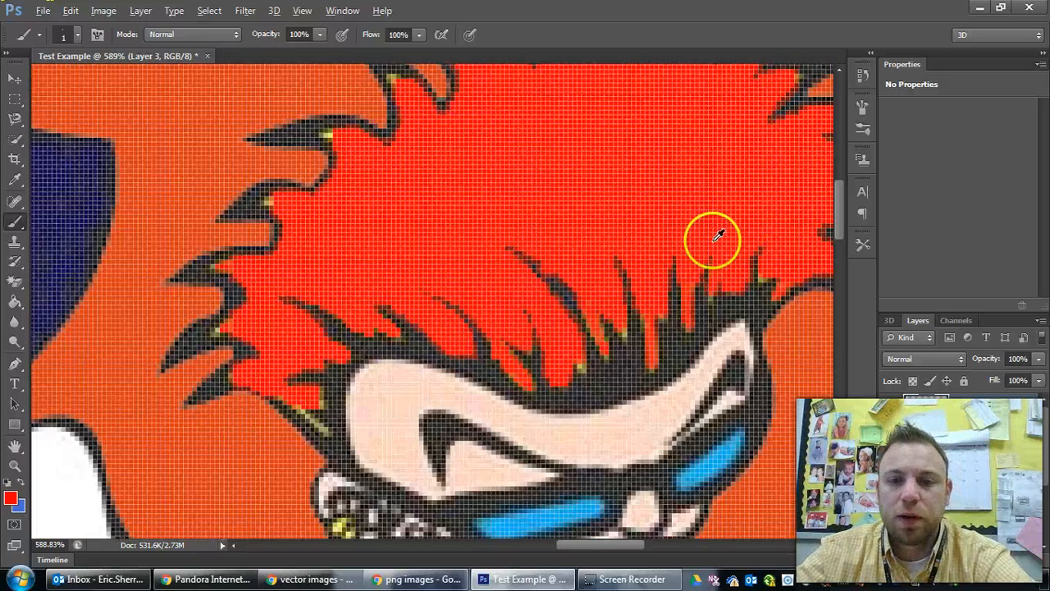
pyautogui.scroll(-3, 667, 281)
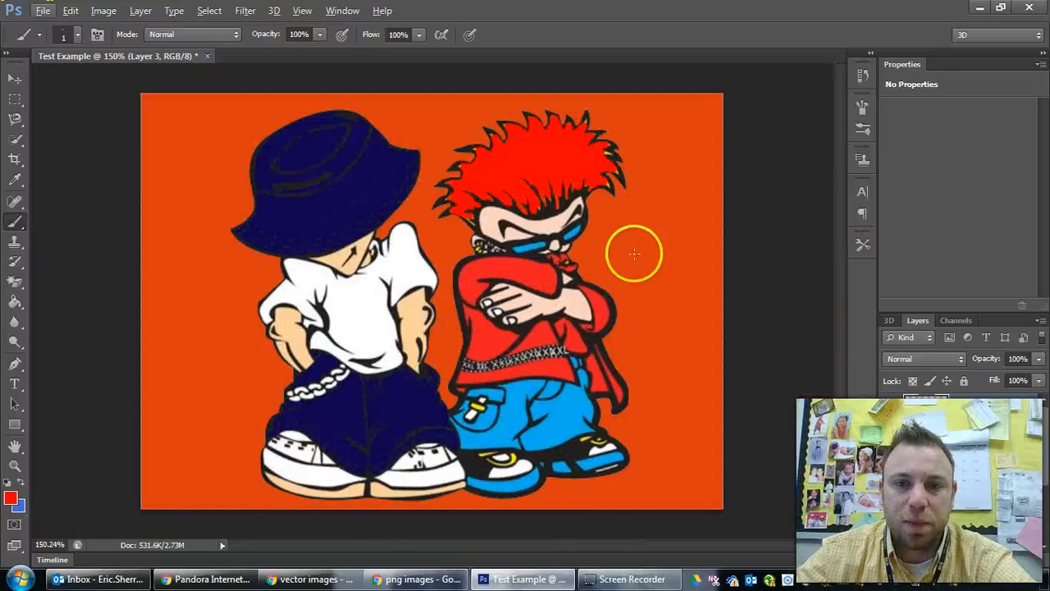
# Paint red over the leftover yellow pixels inside a dark hair spike at the right edge of the spiky-haired character's hair.
pyautogui.scroll(2, 648, 194)
pyautogui.scroll(4, 648, 194)
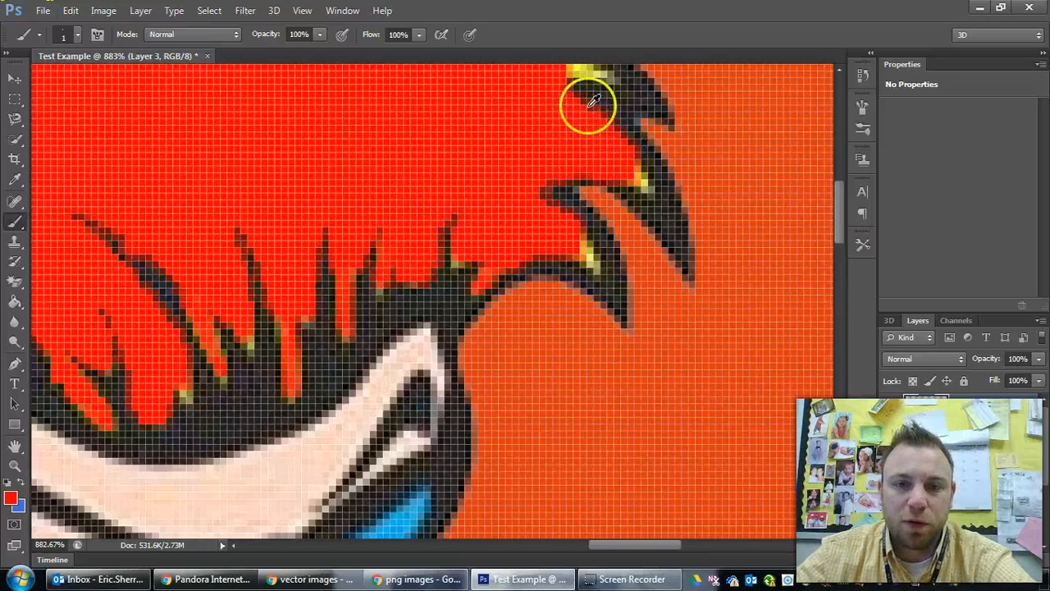
pyautogui.scroll(-3, 544, 161)
pyautogui.scroll(-3, 543, 161)
pyautogui.scroll(-1, 551, 146)
pyautogui.scroll(1, 547, 148)
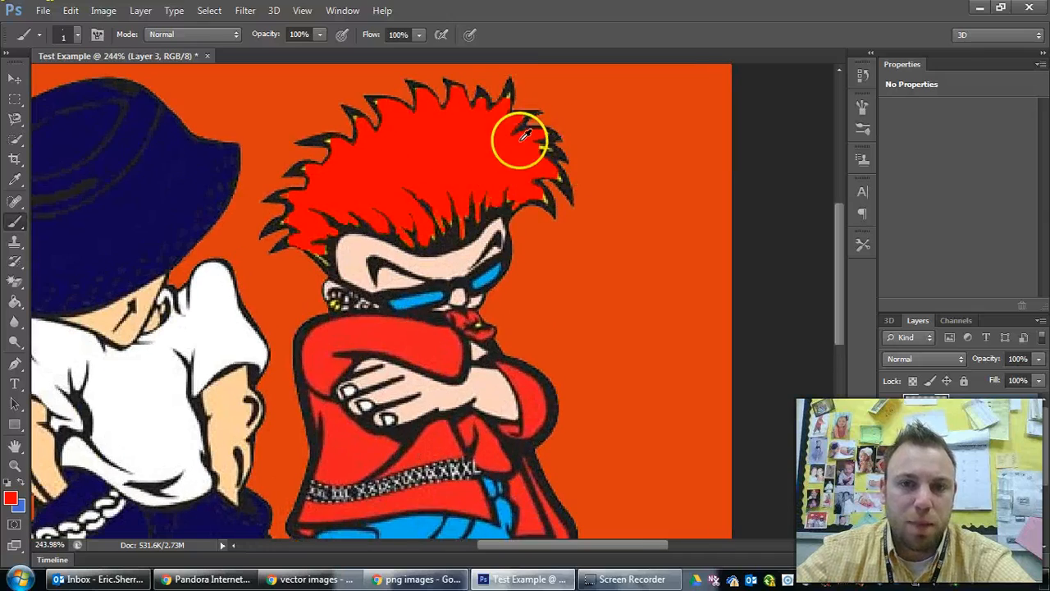
pyautogui.scroll(2, 541, 135)
pyautogui.scroll(9, 543, 149)
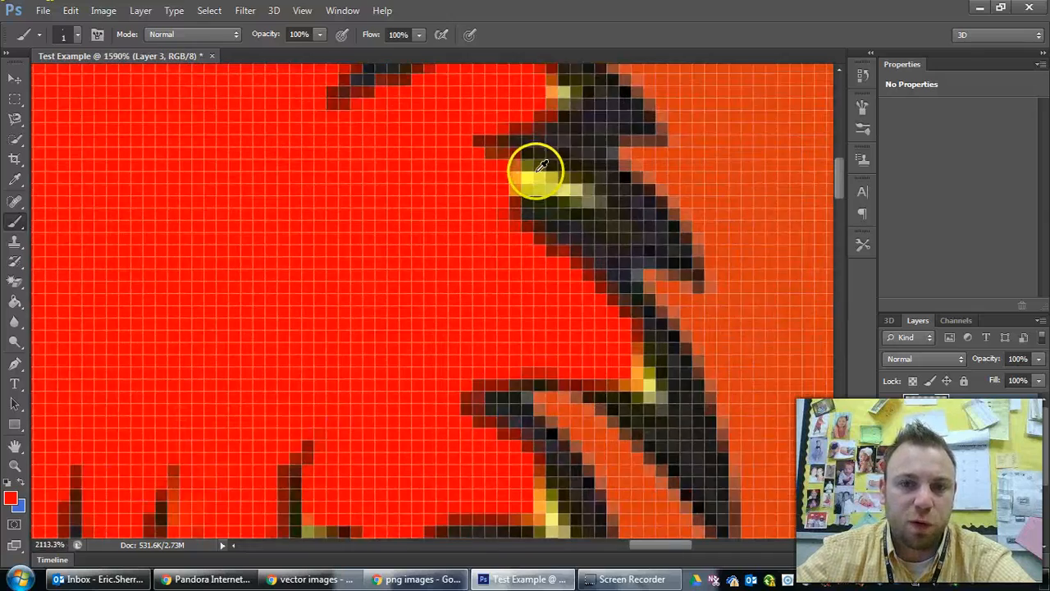
pyautogui.moveTo(501, 204)
pyautogui.mouseDown()
pyautogui.moveTo(556, 195)
pyautogui.moveTo(625, 214)
pyautogui.moveTo(500, 178)
pyautogui.moveTo(548, 187)
pyautogui.mouseUp()
pyautogui.scroll(-8, 584, 238)
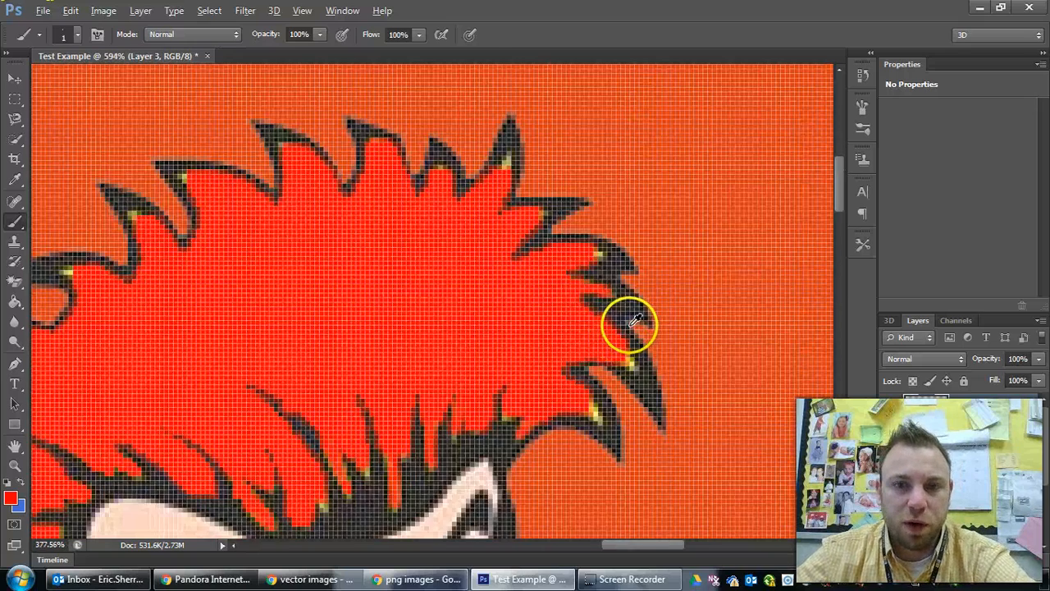
pyautogui.scroll(-5, 466, 370)
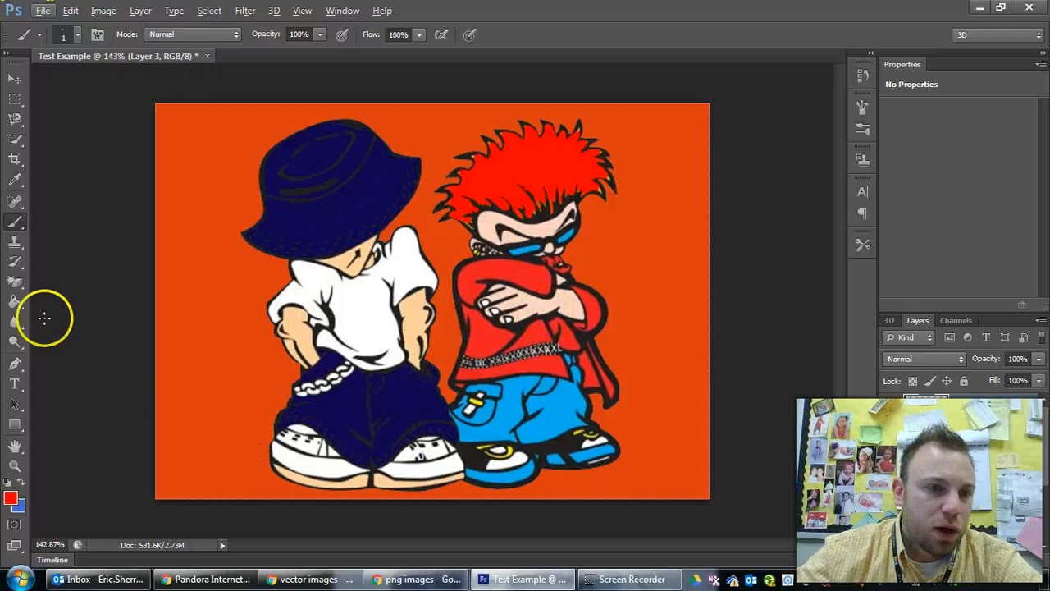
# Erase the red areas of the spiky-haired character's shirt, including both sleeves and the hanging tail, with the Magic Eraser at tolerance 32.
pyautogui.click(14, 282)
pyautogui.click(477, 278)
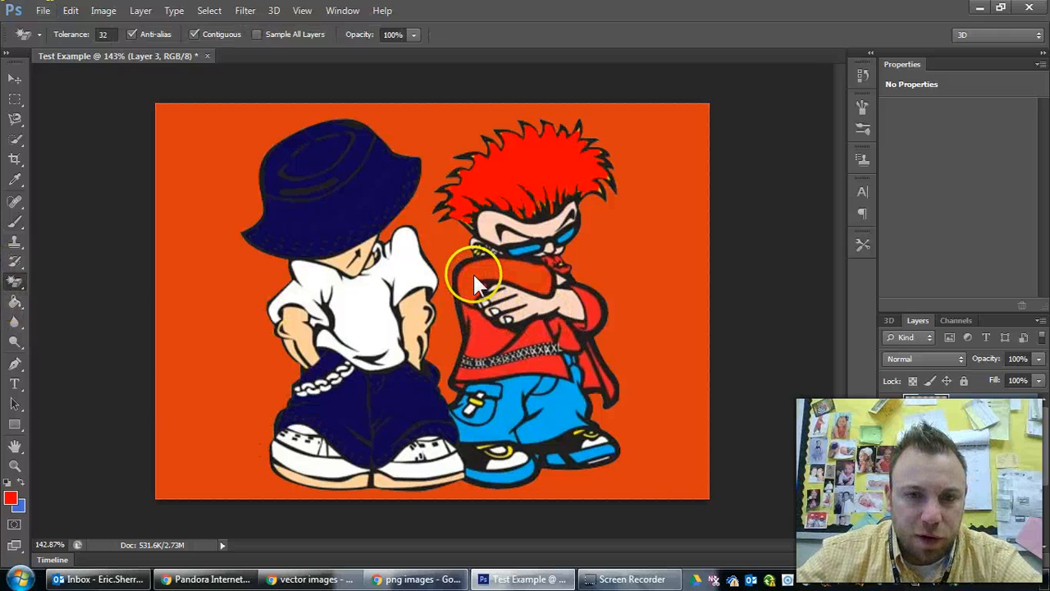
pyautogui.click(529, 332)
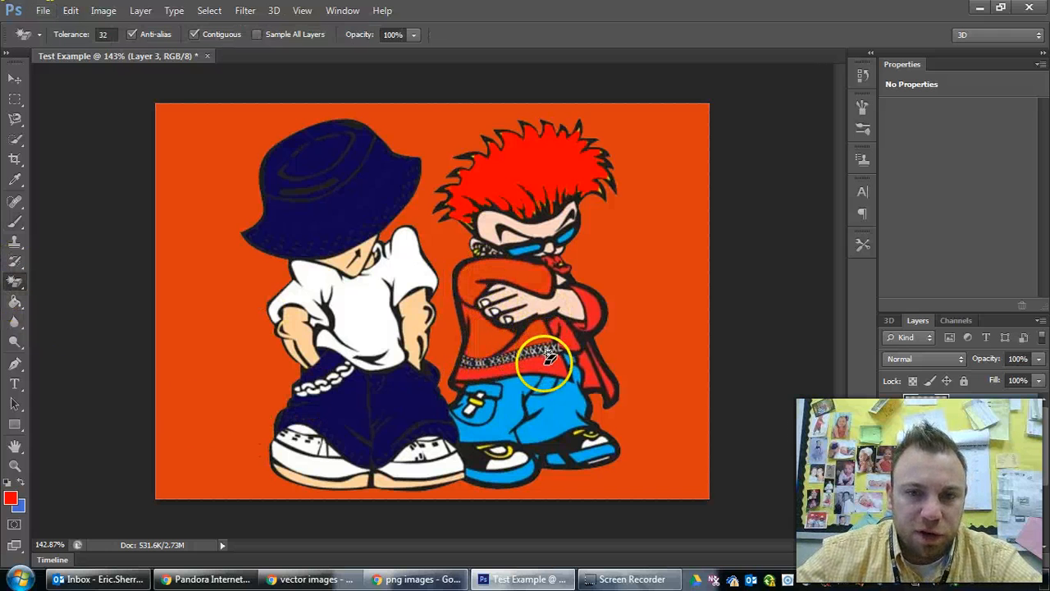
pyautogui.click(570, 339)
pyautogui.click(586, 361)
pyautogui.click(610, 365)
pyautogui.click(607, 371)
pyautogui.click(597, 303)
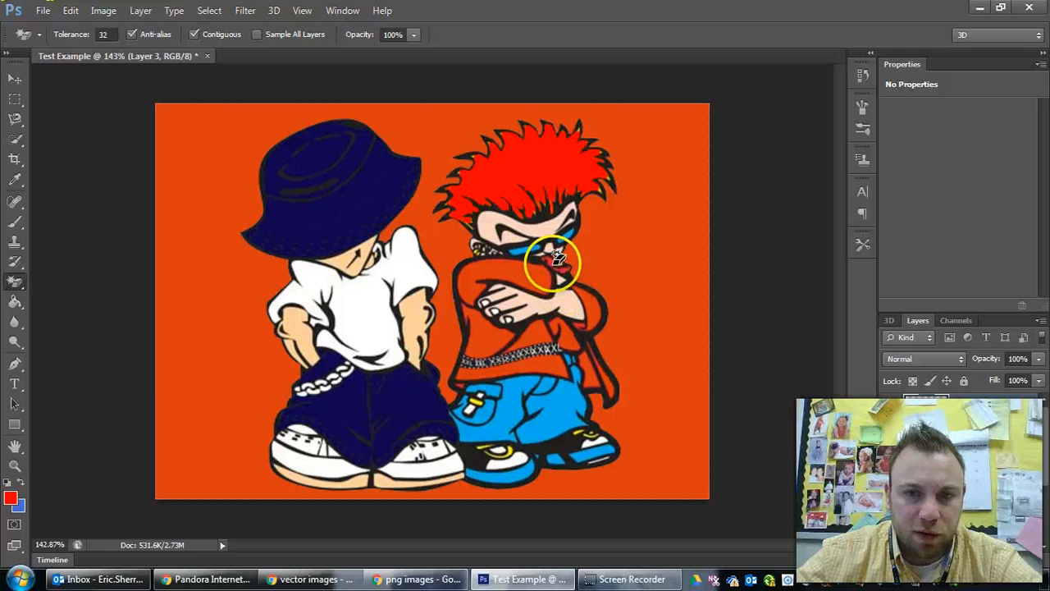